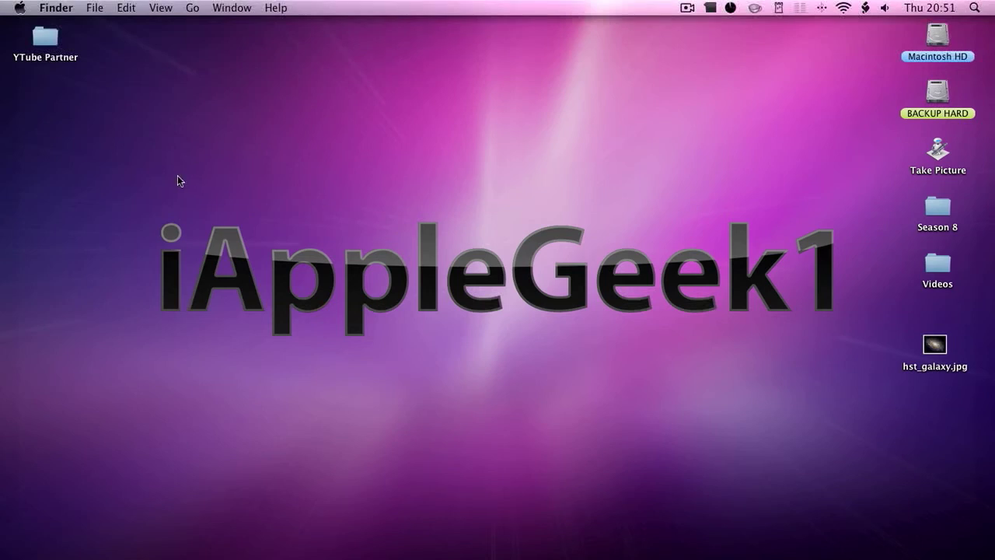
- Bring Adobe Photoshop CS4 to the front from the Finder desktop
drag(124, 164, 850, 372)
click(691, 544)
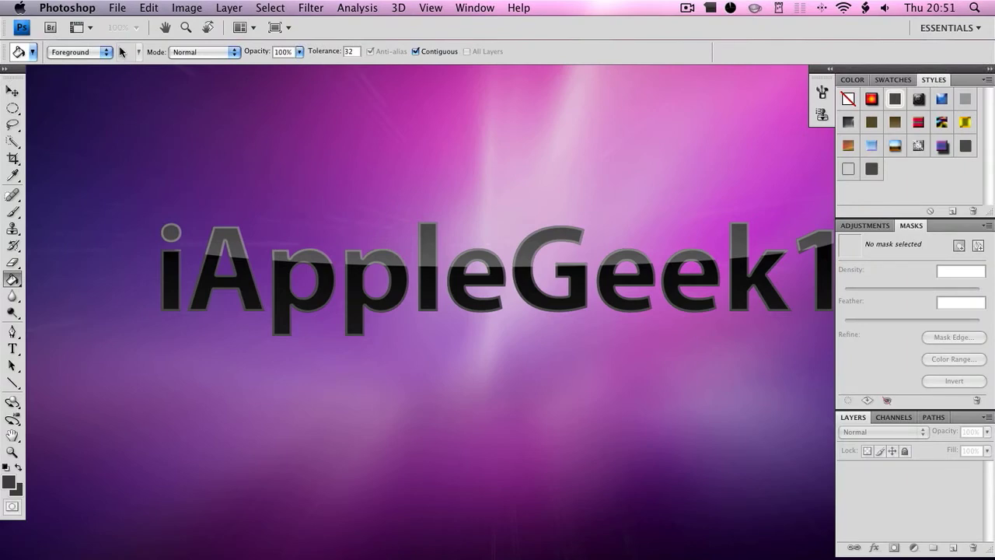
- Create a new document named Apple, 1024 × 768 px, 72 ppi, with a white background
click(118, 7)
click(132, 22)
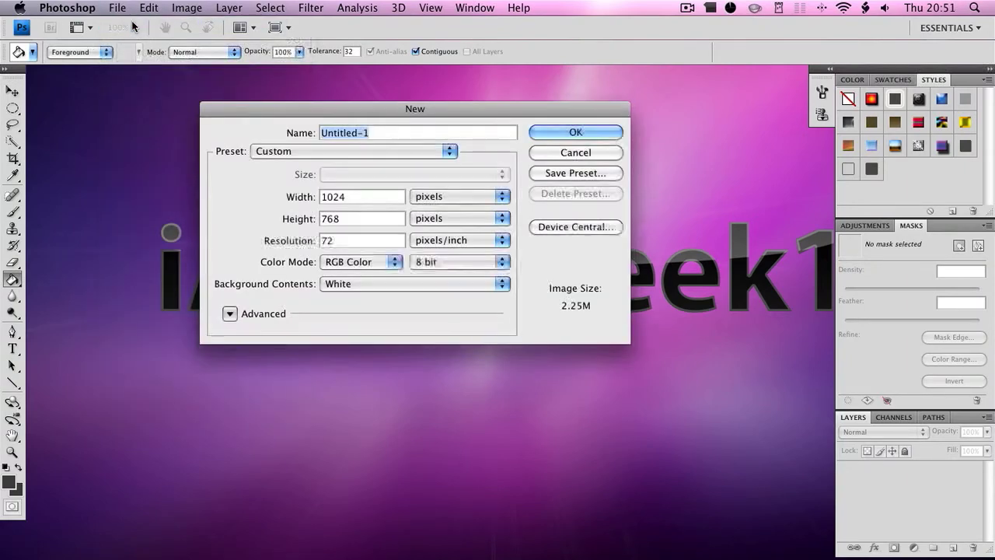
text(Apple)
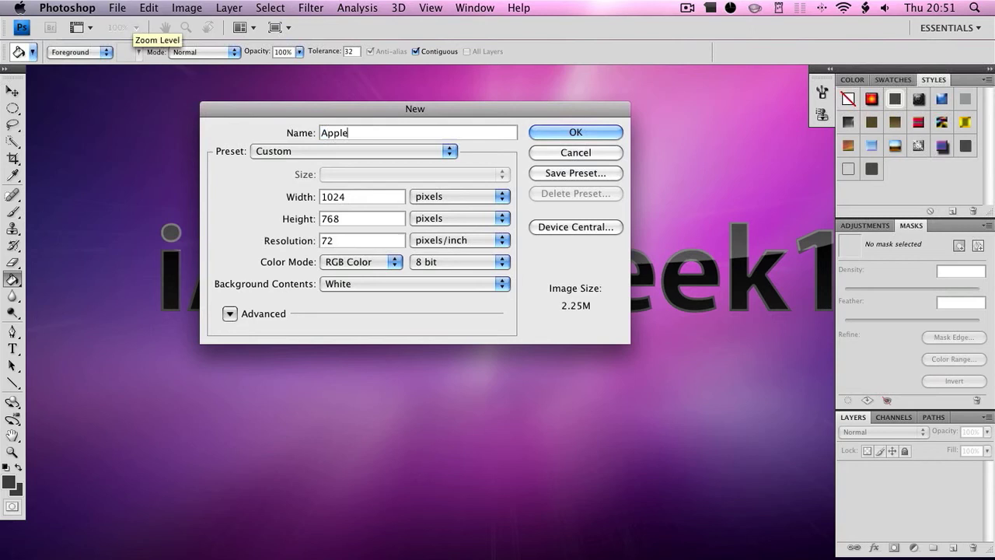
drag(349, 196, 303, 195)
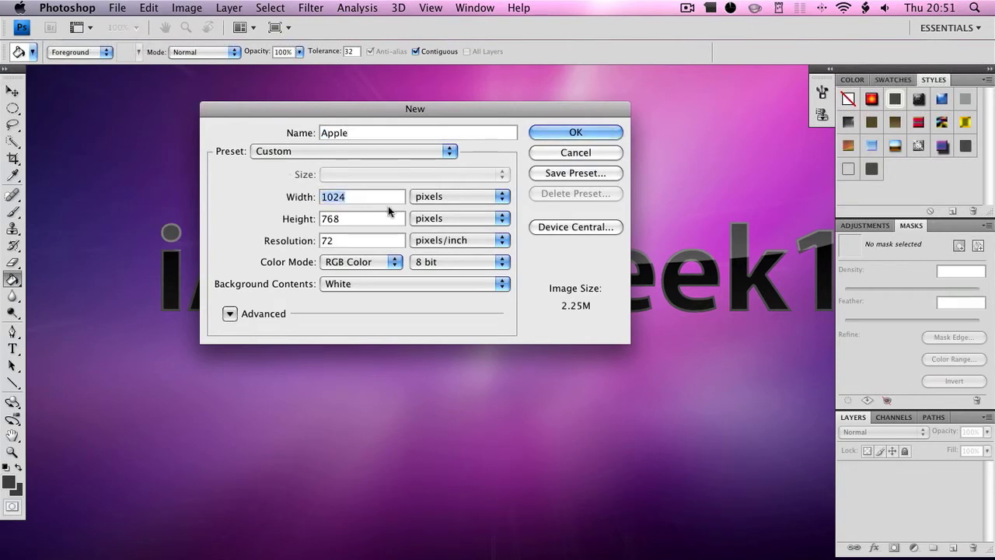
double_click(328, 218)
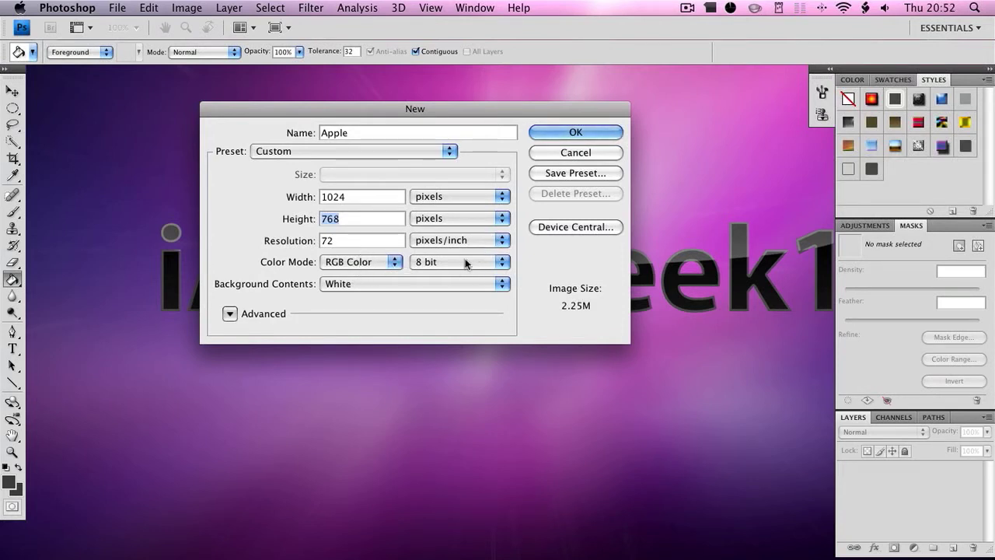
click(563, 136)
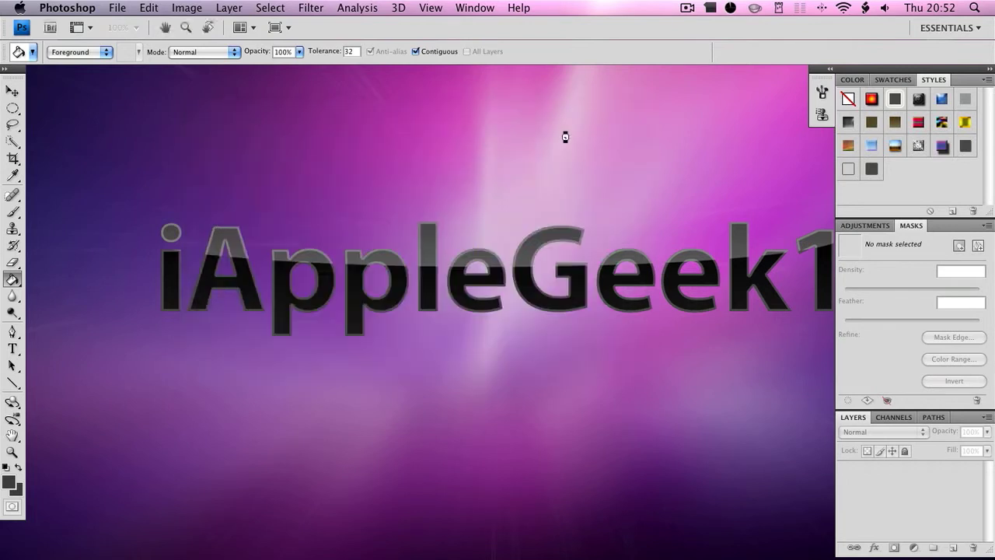
- Quick Look hst_galaxy.jpg on the desktop, then open it with Adobe Photoshop CS4
drag(626, 297, 678, 406)
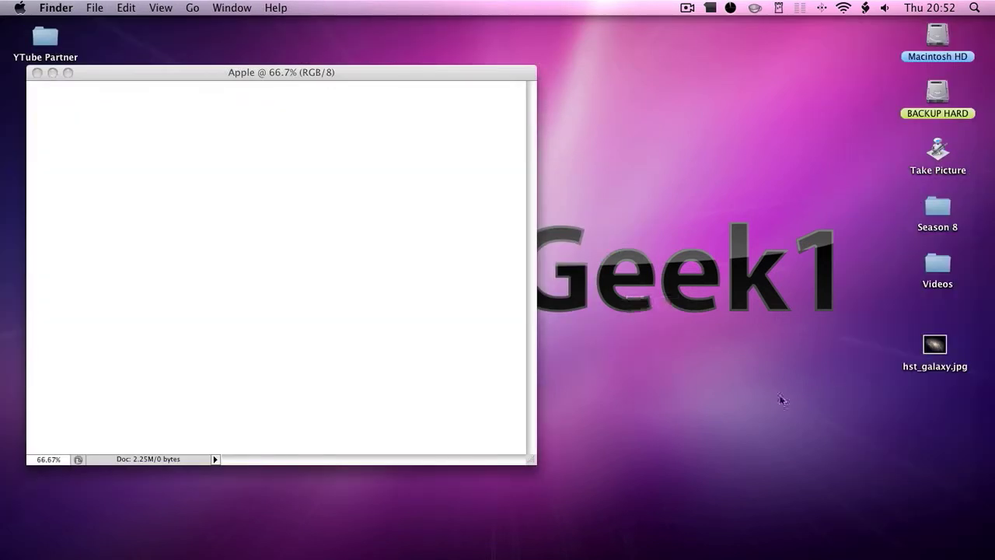
click(935, 346)
key(space)
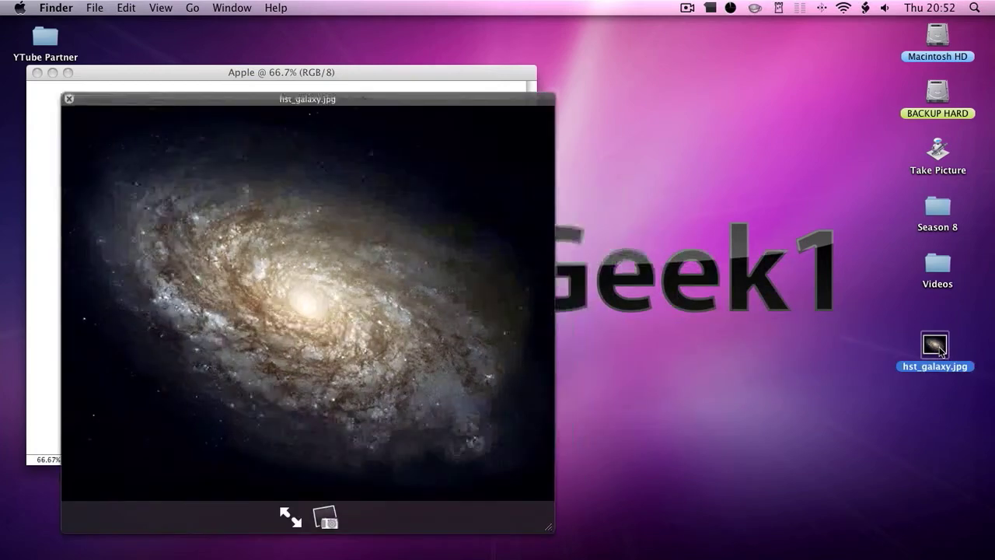
key(space)
right_click(940, 350)
mouse_move(934, 334)
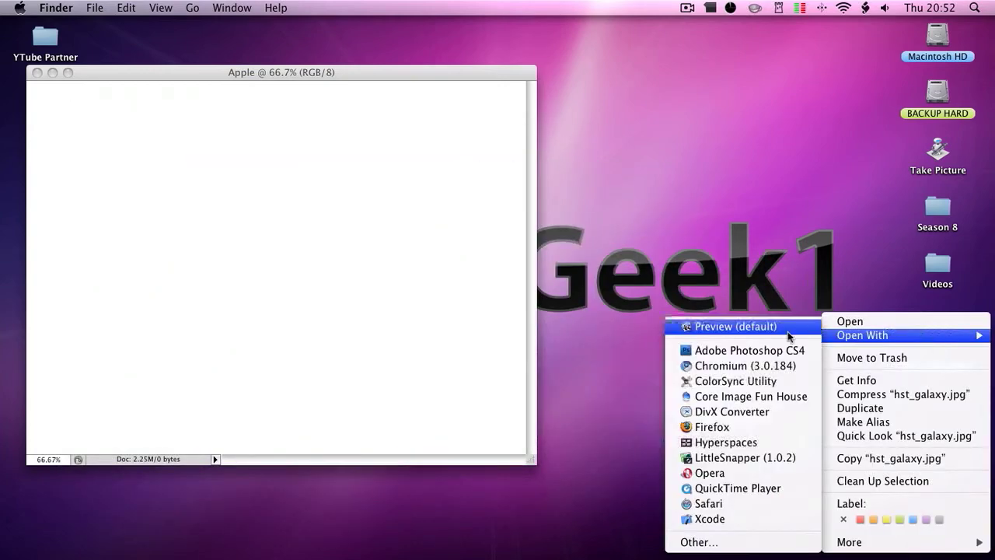
click(789, 349)
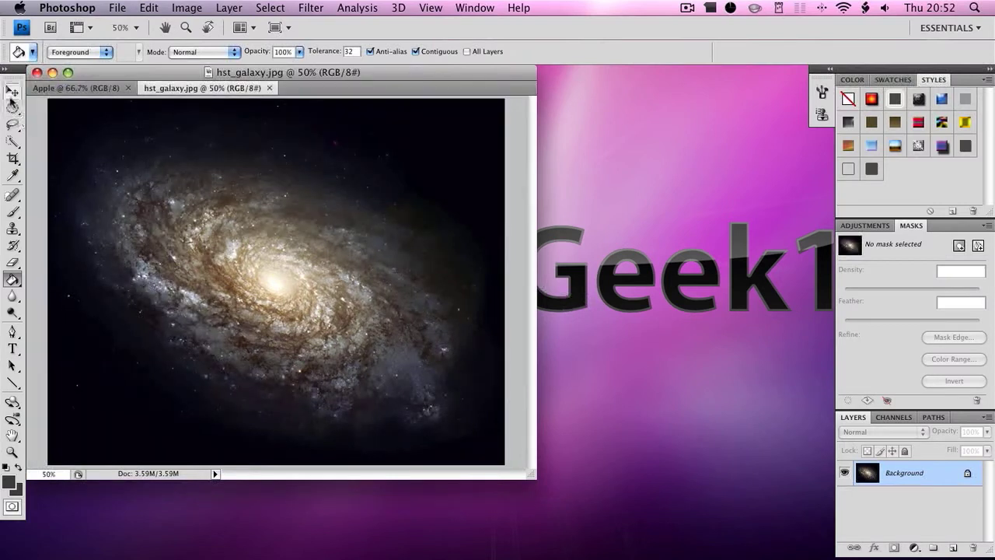
- Copy the galaxy picture into the Apple document as Layer 1 and enlarge the window
click(11, 93)
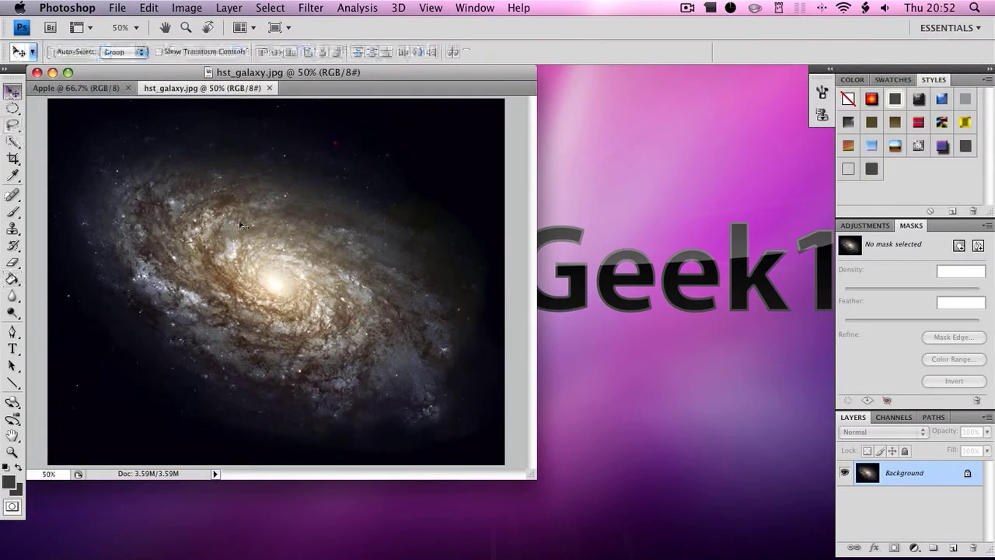
drag(71, 91, 200, 200)
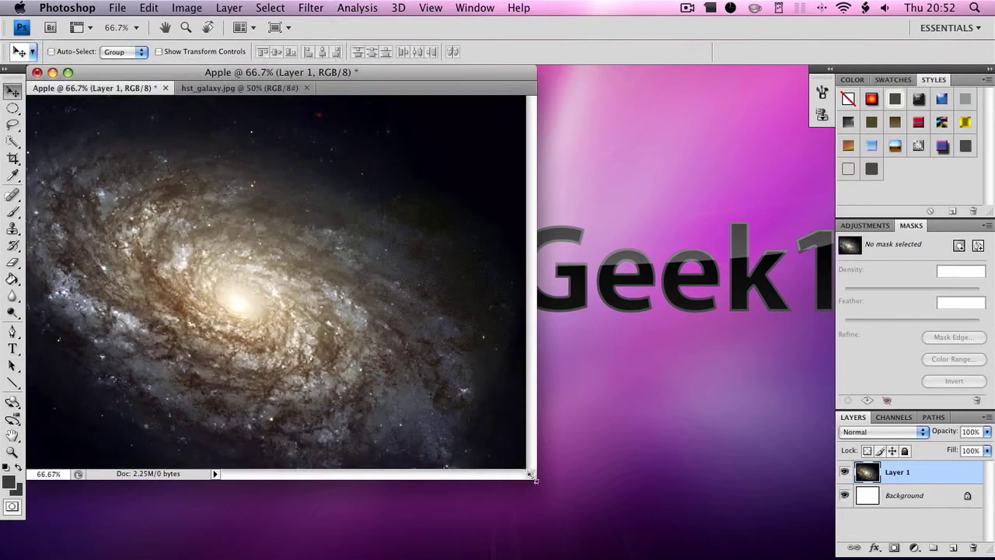
drag(535, 479, 758, 550)
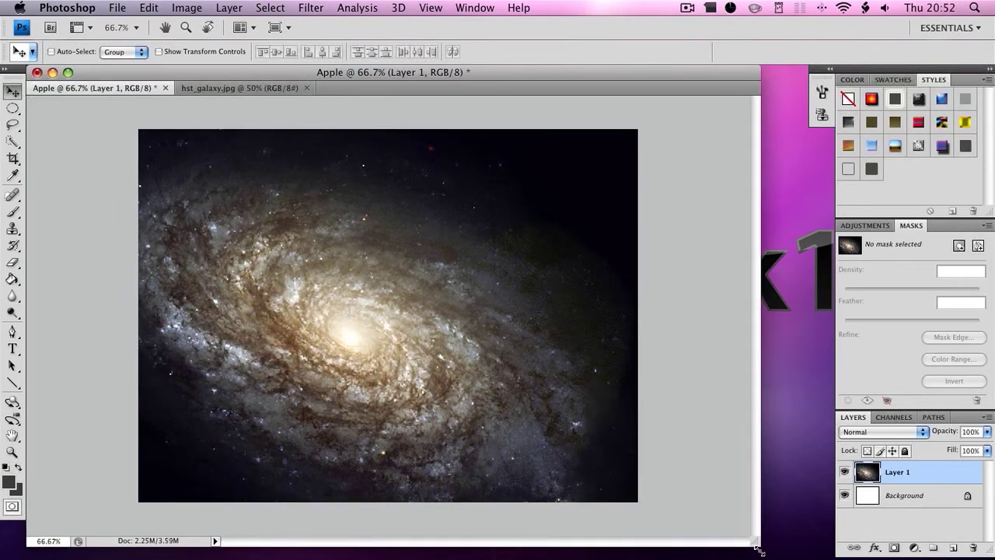
- Free-transform the galaxy layer so its edges match the 1024×768 canvas exactly
key(ctrl+t)
drag(535, 314, 578, 352)
drag(698, 129, 557, 211)
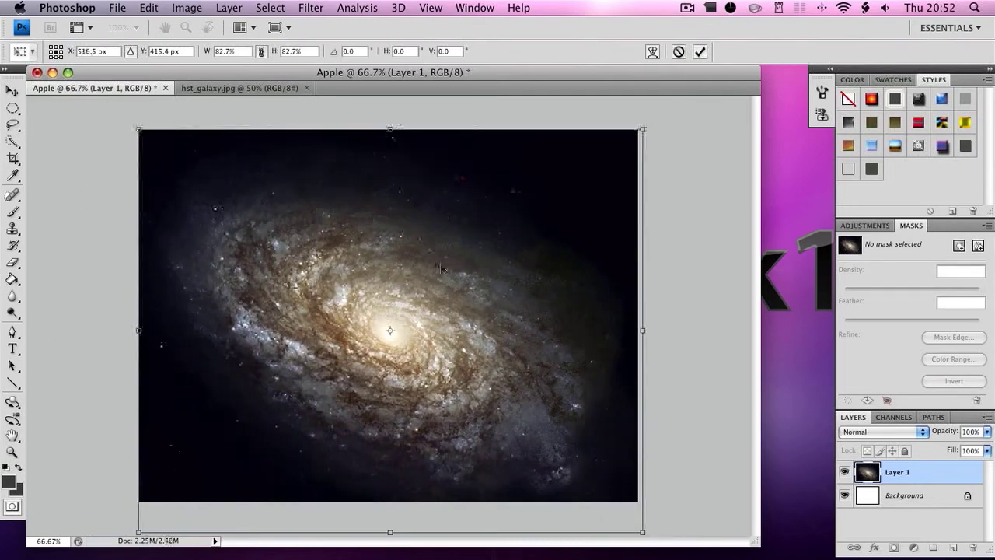
drag(398, 135, 398, 152)
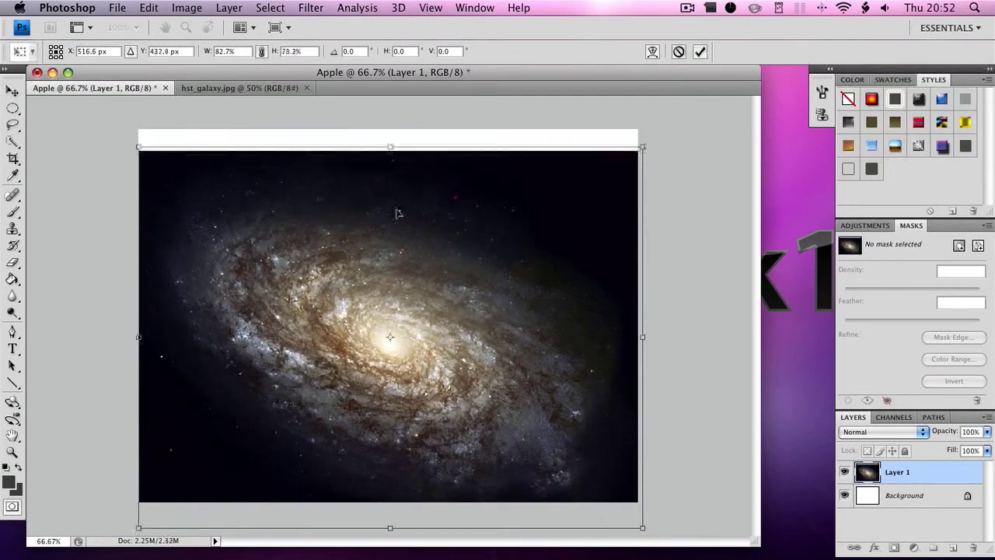
drag(398, 213, 397, 205)
drag(392, 513, 392, 504)
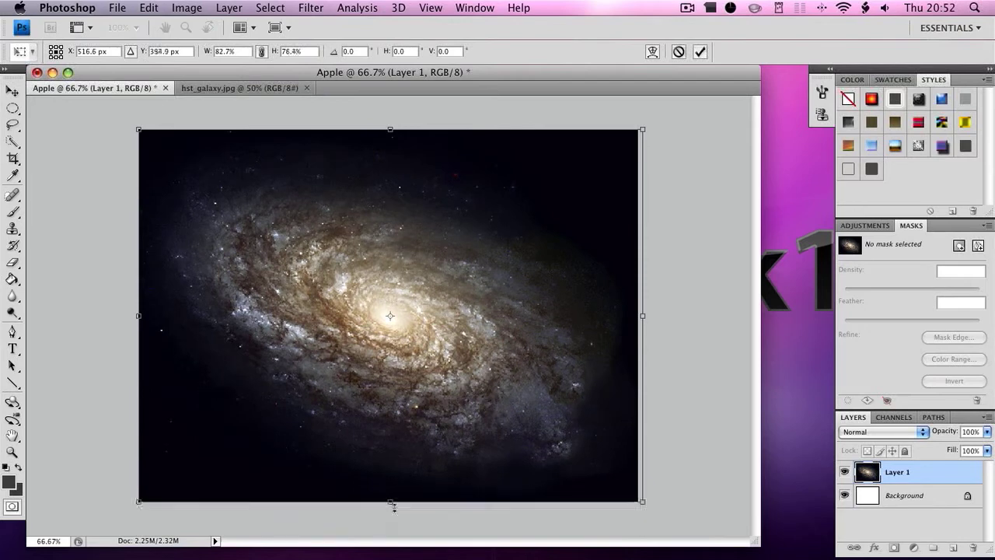
drag(644, 318, 638, 318)
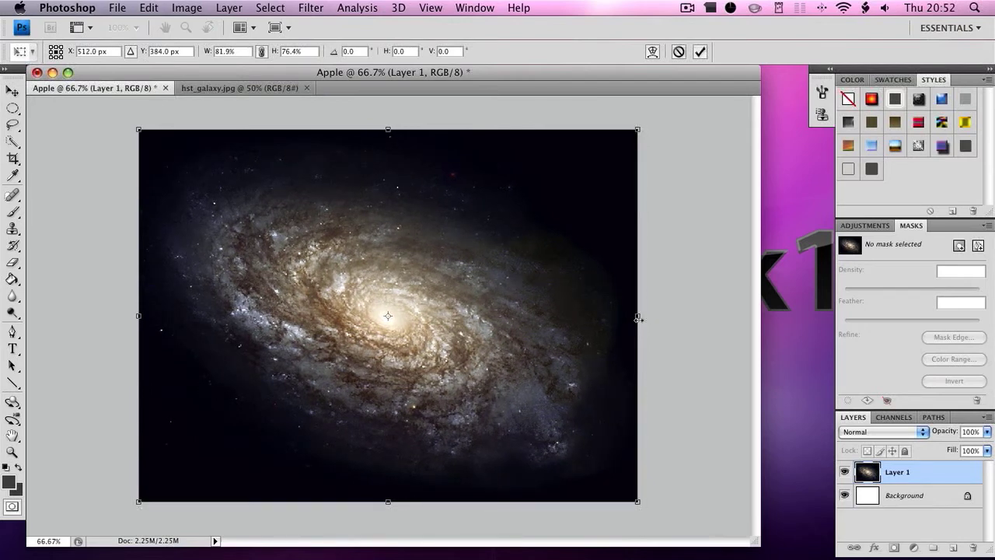
key(Return)
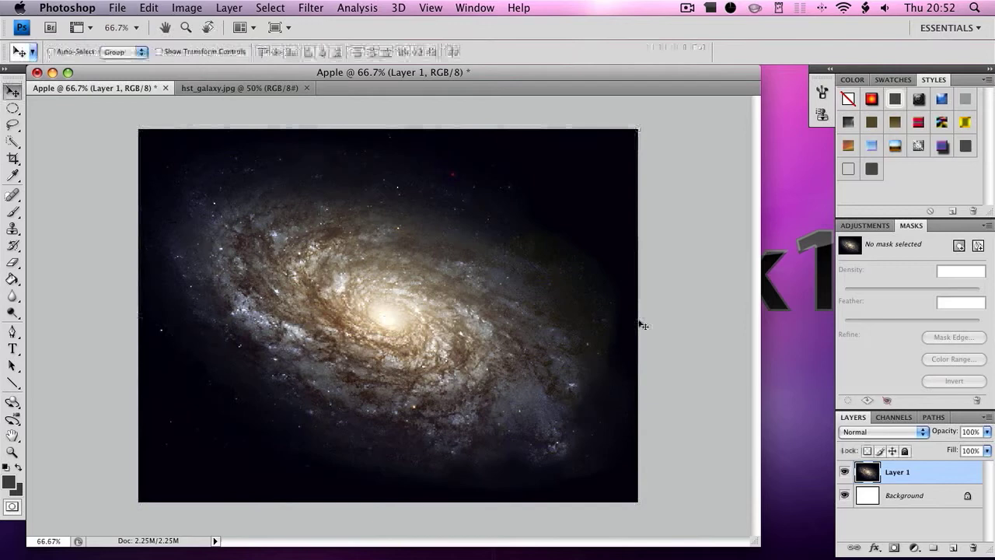
- Apply a Radial Blur to the galaxy: amount 100, Zoom method, Best quality
click(311, 8)
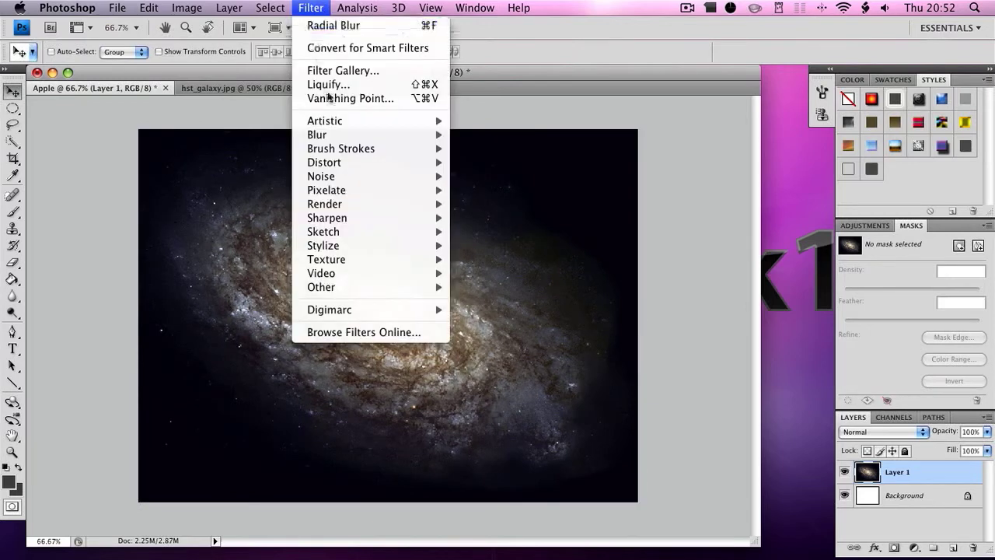
mouse_move(365, 136)
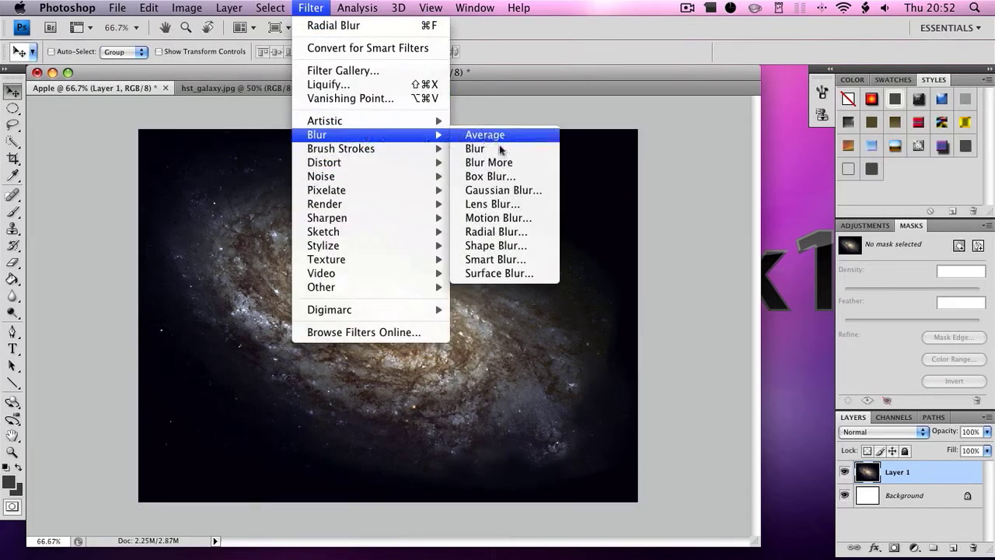
click(494, 232)
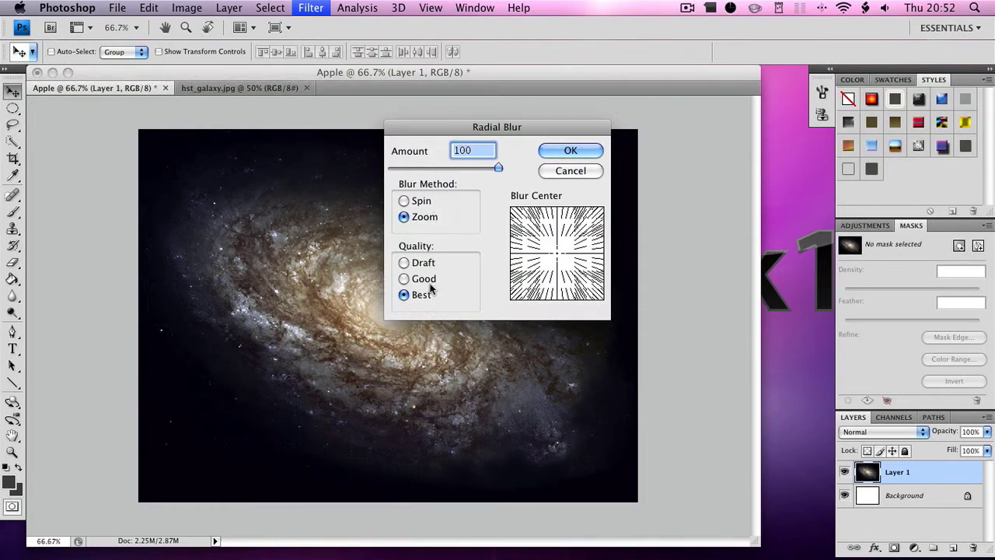
click(563, 151)
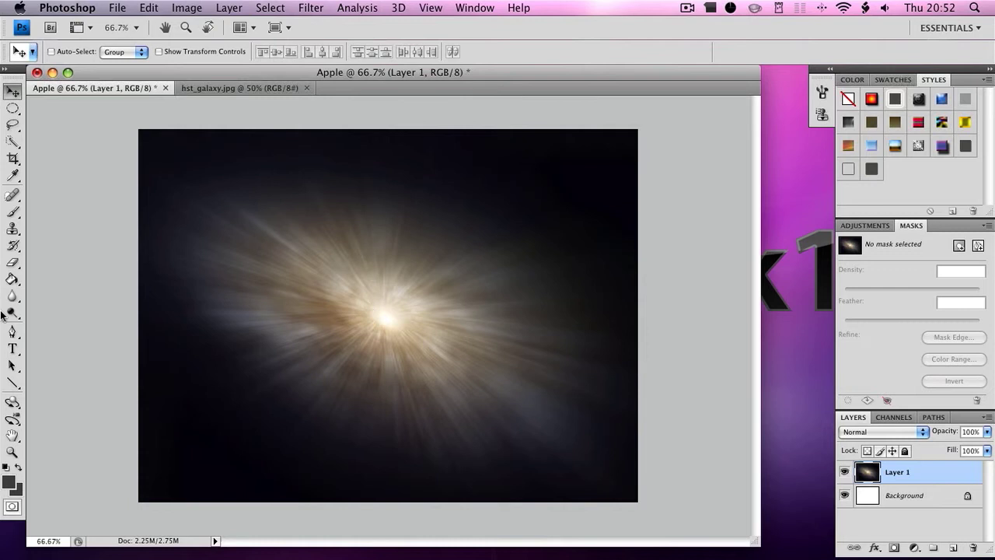
- Type 'Apple' in a text box across the canvas middle and set it to Myriad Pro Bold 150 pt
click(12, 349)
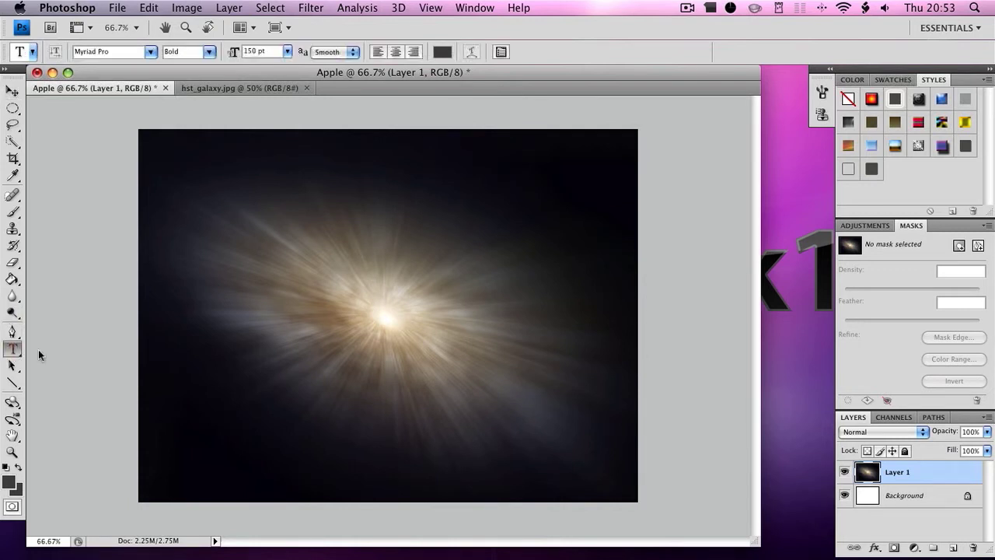
drag(194, 244, 575, 436)
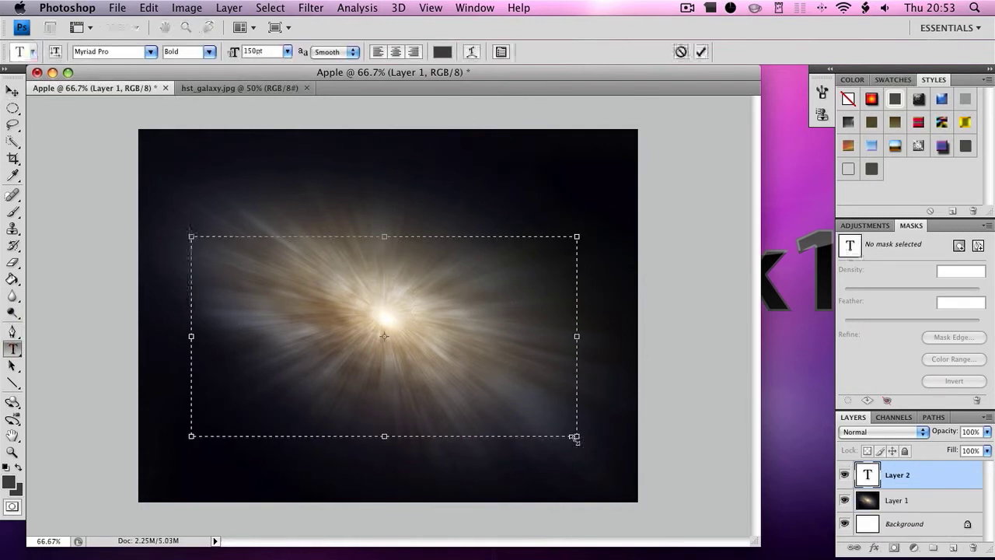
text(Apple)
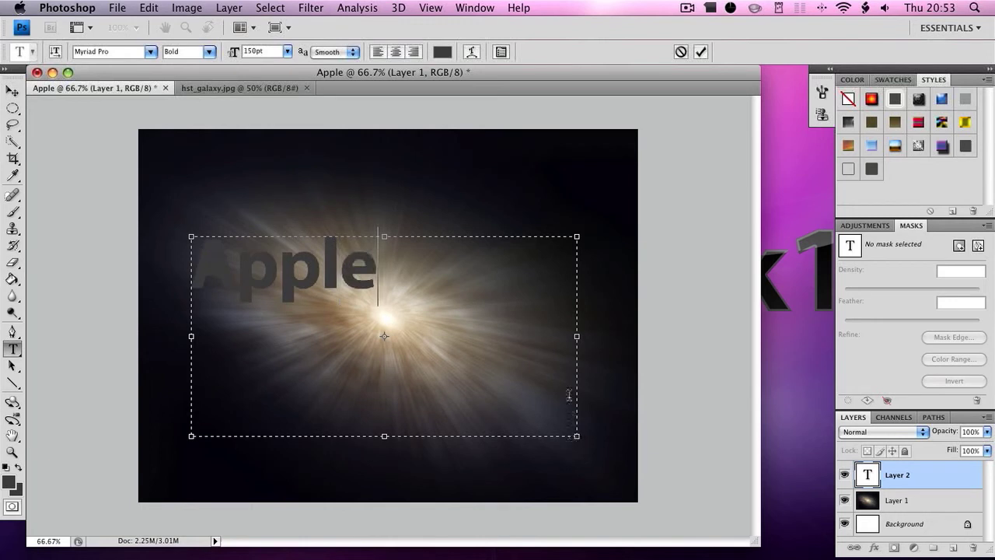
key(super+a)
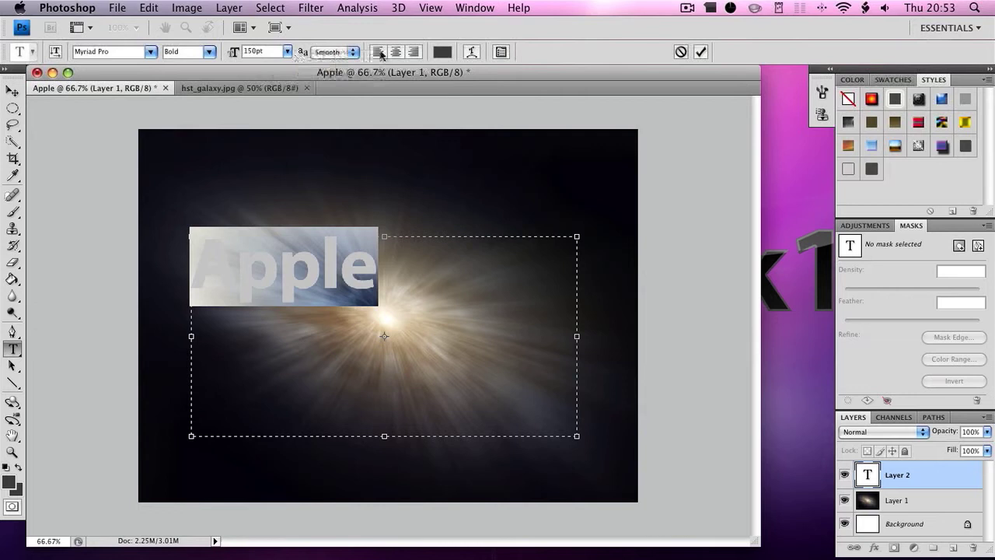
- Colour the Apple text black (000000), commit it, and centre it over the galaxy
click(442, 52)
click(691, 364)
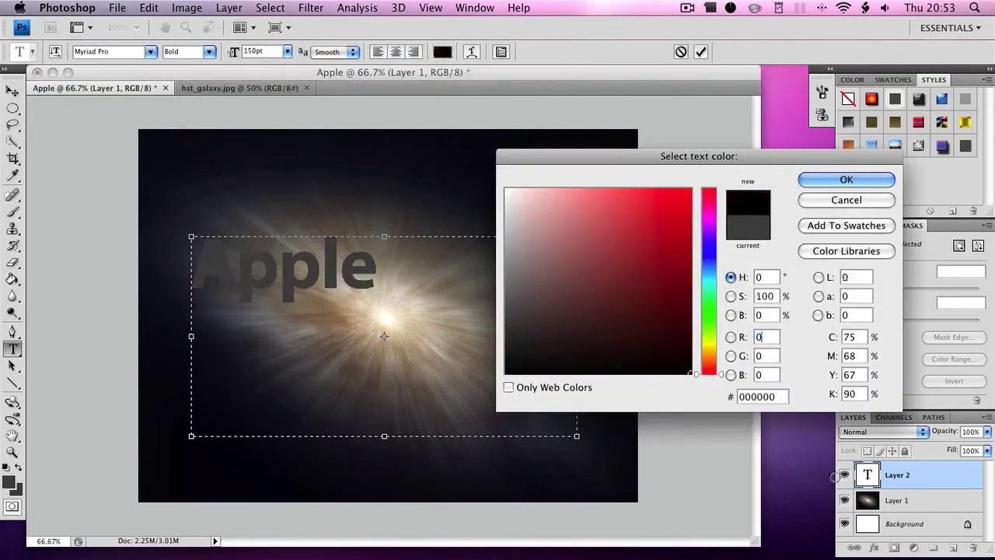
click(858, 186)
key(super+a)
click(12, 91)
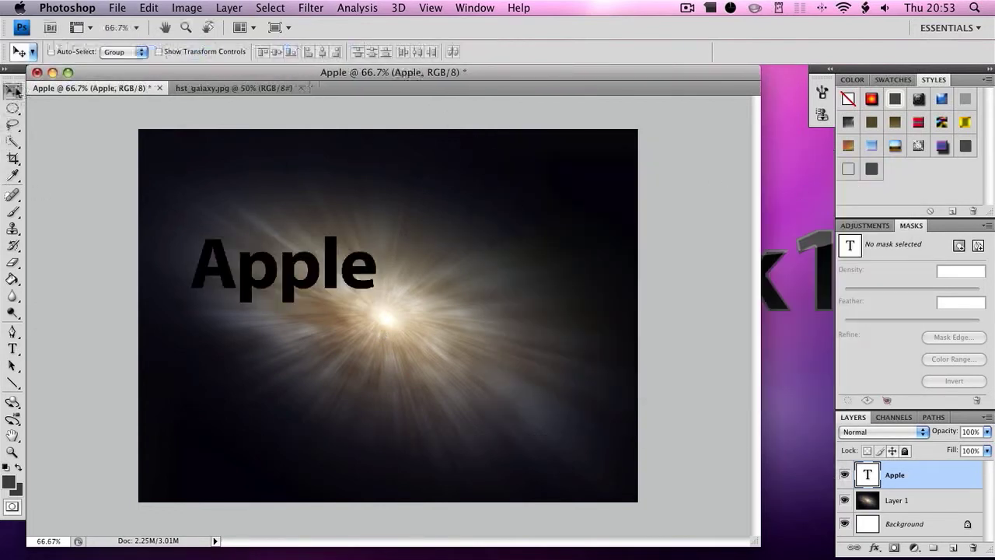
drag(415, 280, 507, 313)
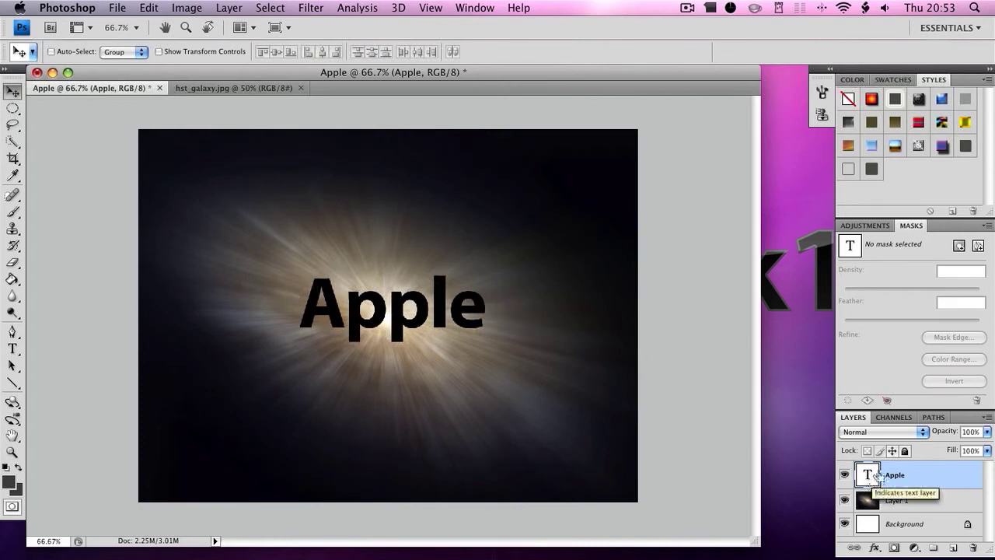
- On a new Layer 2, fill the loaded Apple letter selection with grey 4c4c4c
super+click(868, 475)
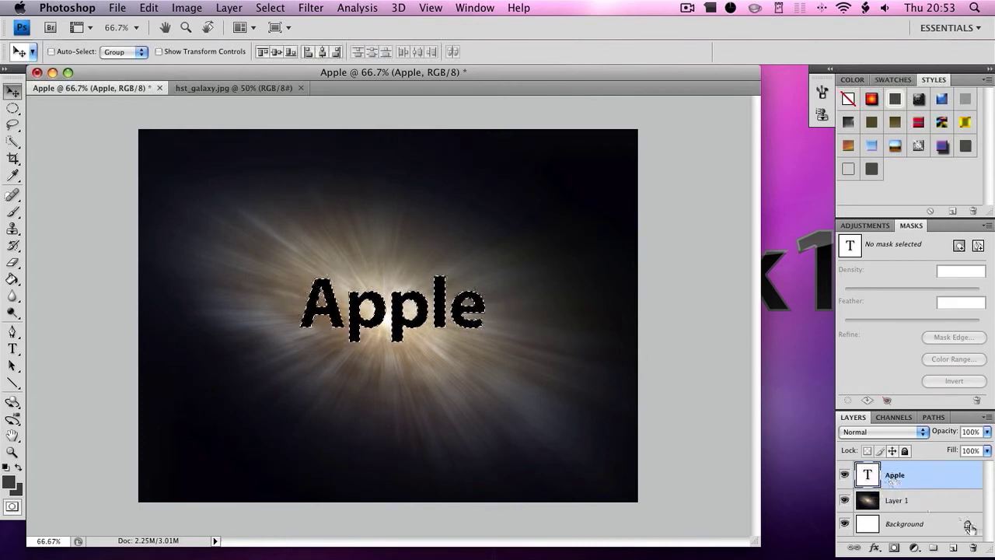
click(955, 548)
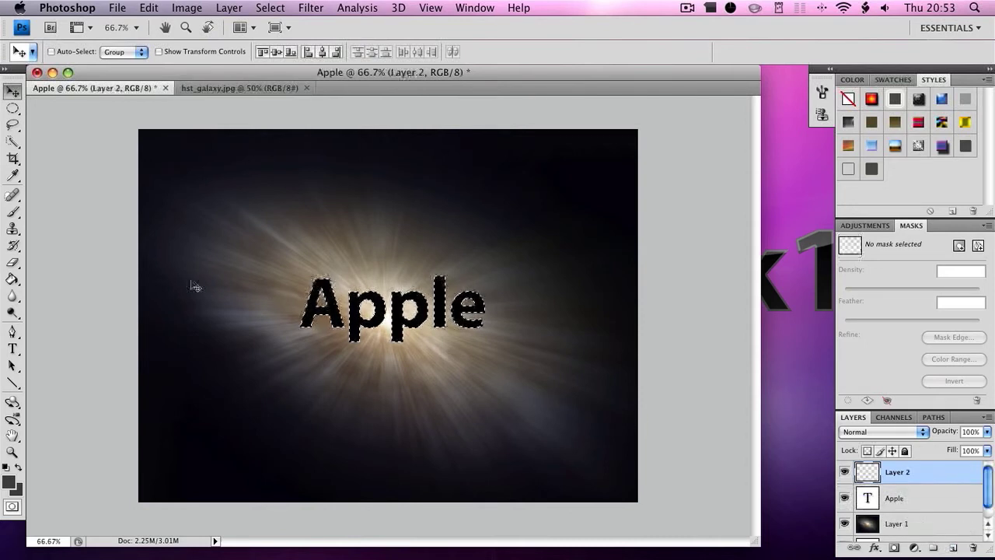
click(13, 311)
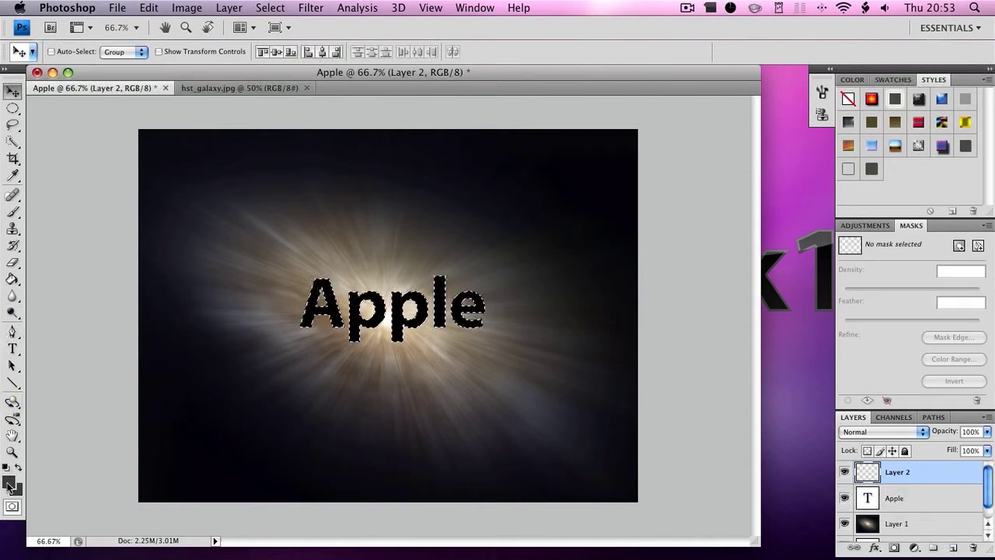
click(9, 482)
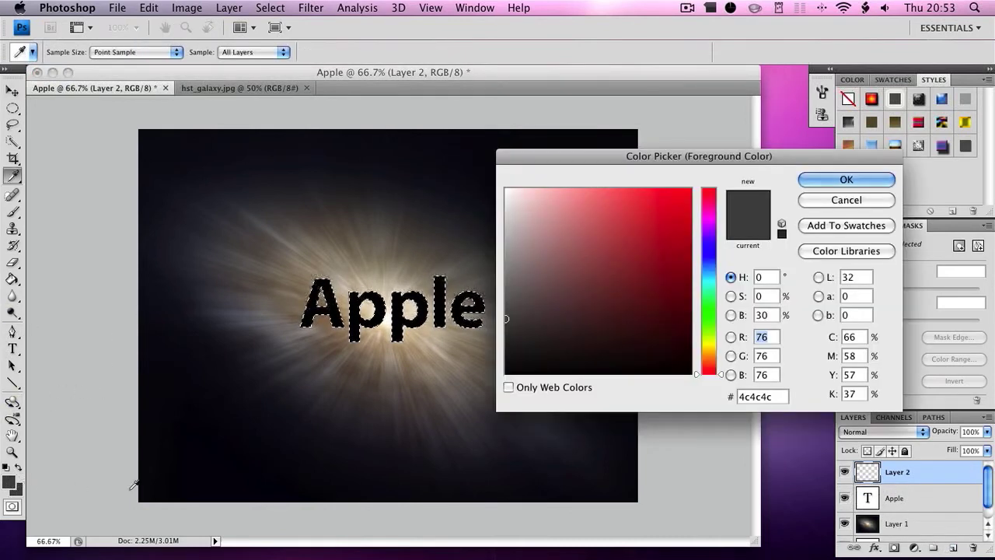
click(822, 183)
key(v)
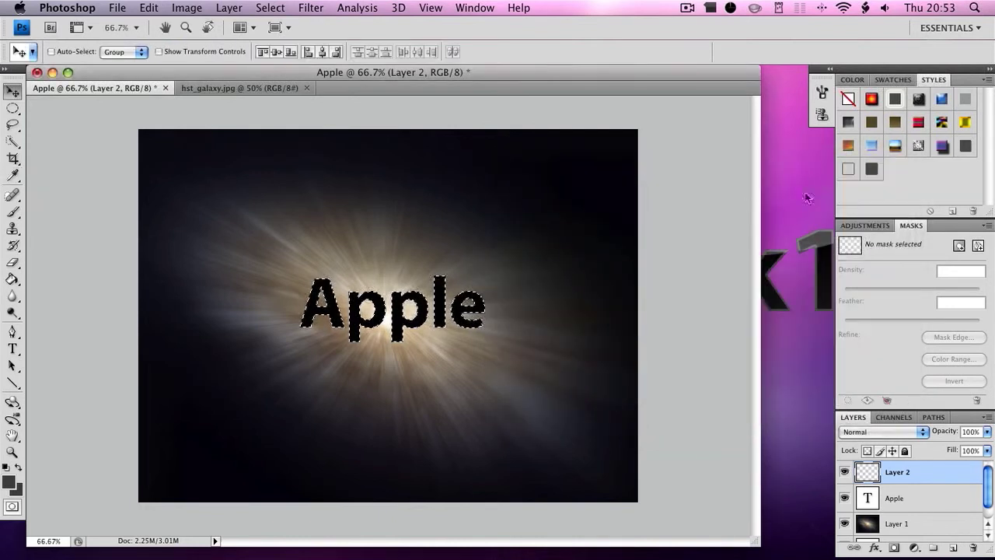
click(12, 282)
click(301, 310)
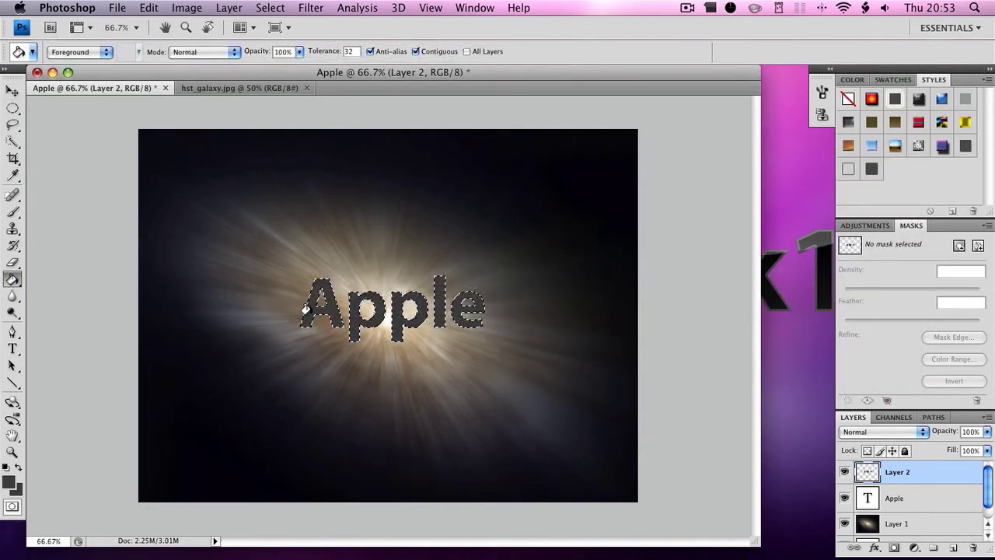
- Contract the selection by 5 px, fill it black, and deselect
click(286, 8)
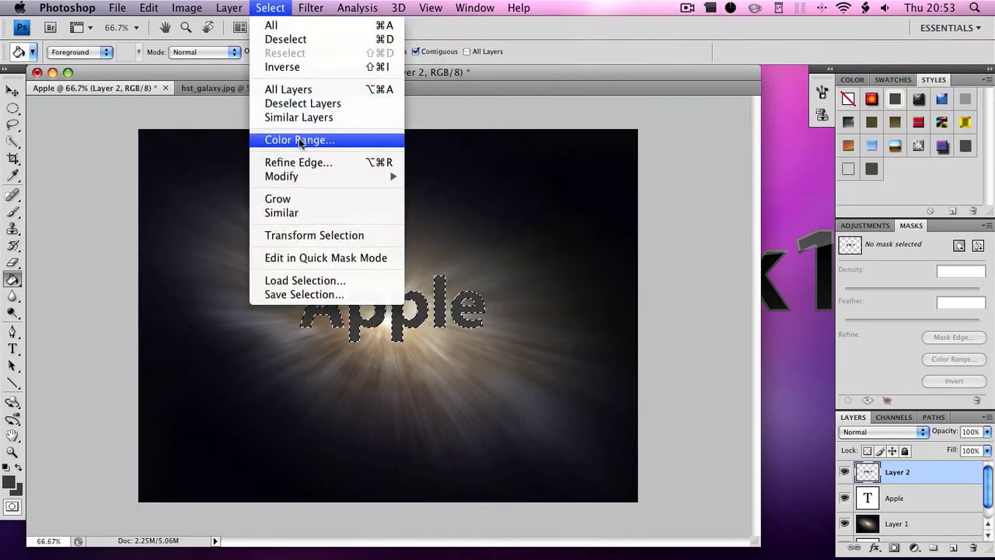
mouse_move(328, 178)
click(483, 216)
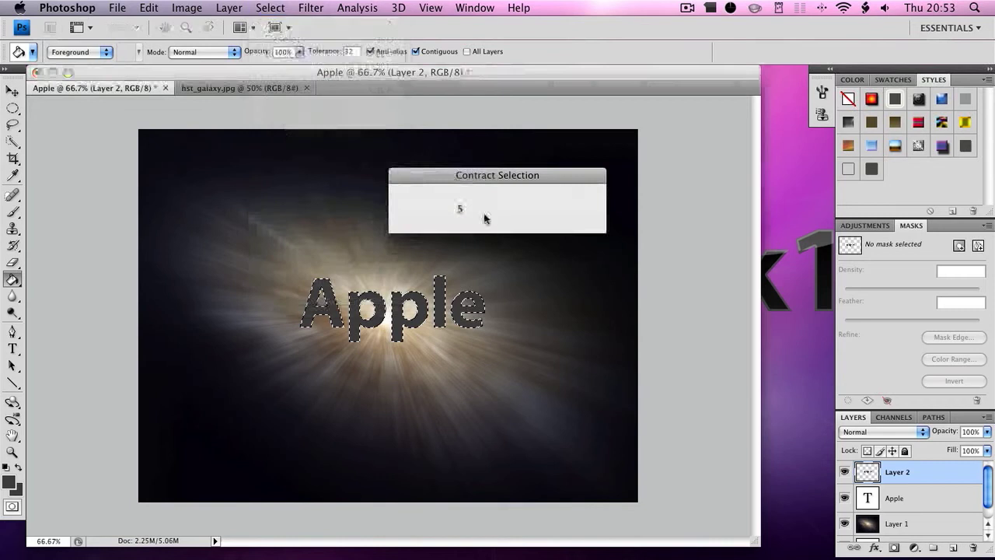
key(Return)
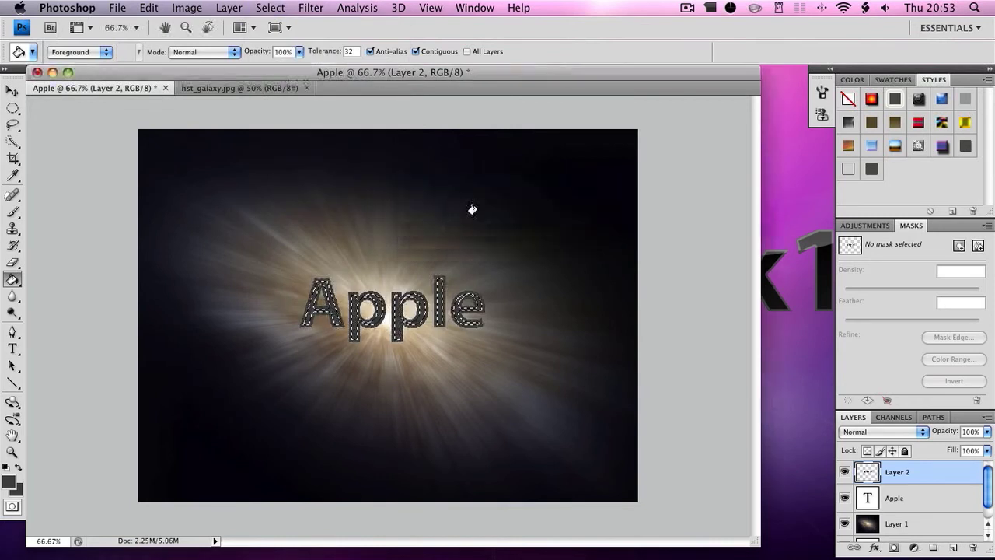
key(alt+BackSpace)
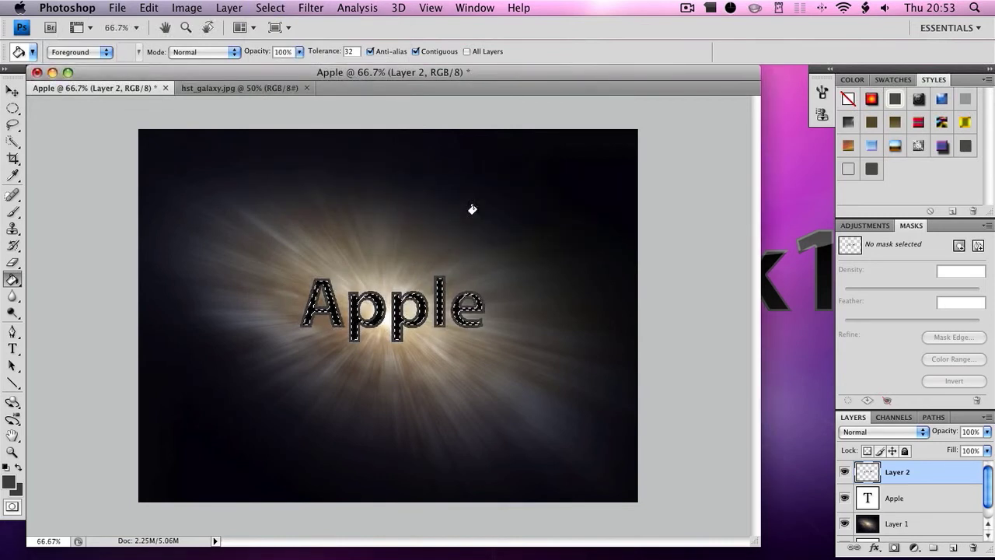
key(super+d)
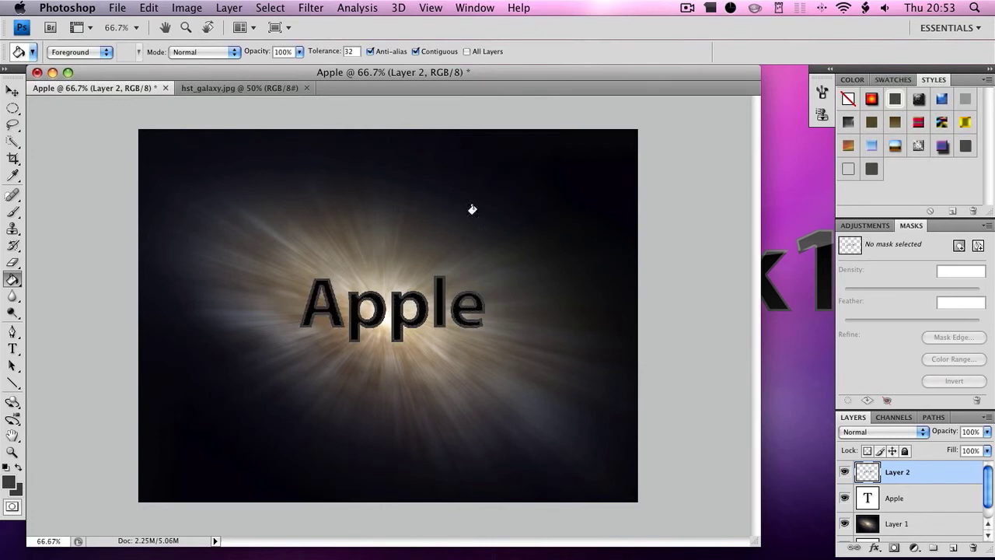
- Zoom in and back out to 66.7%, reload the Apple text selection, and add Layer 3
click(14, 454)
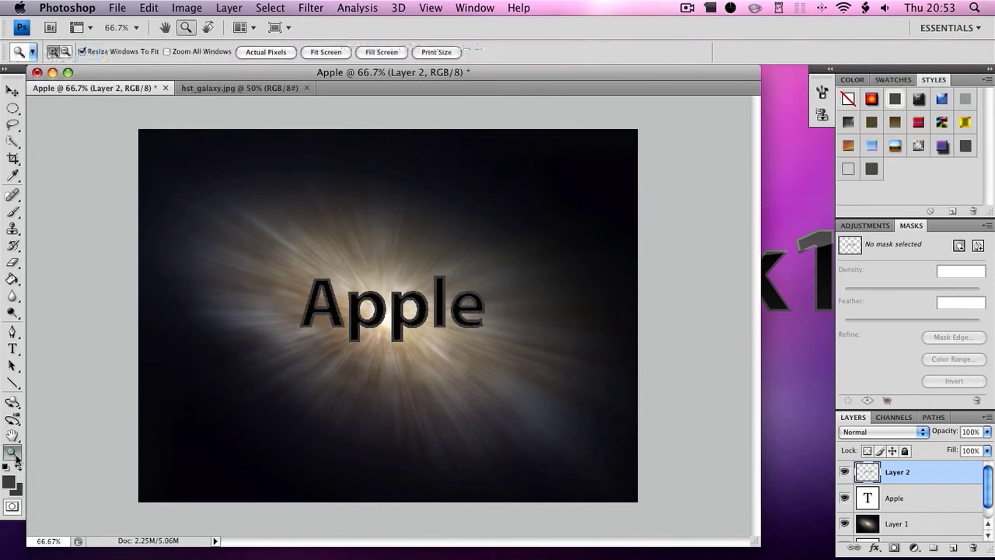
click(358, 332)
right_click(359, 332)
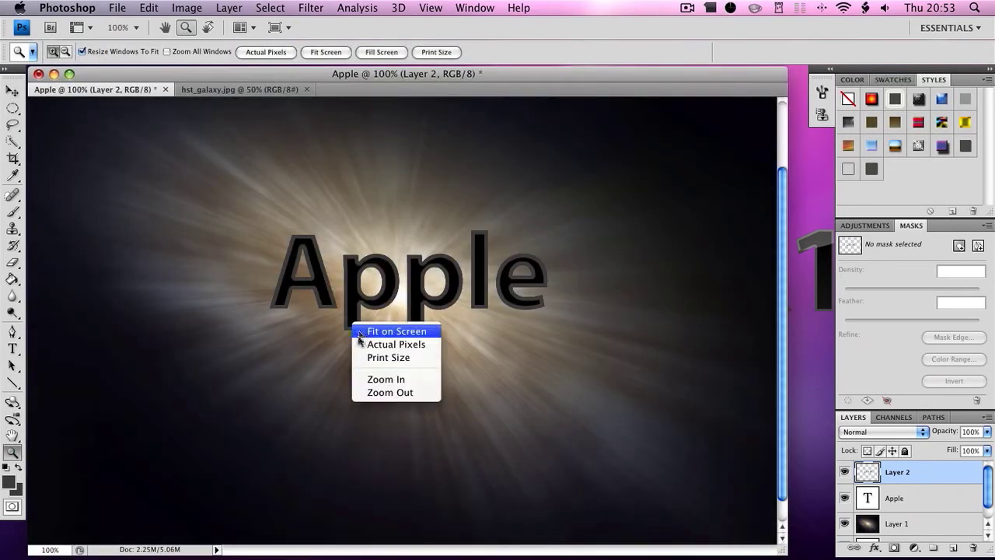
click(377, 390)
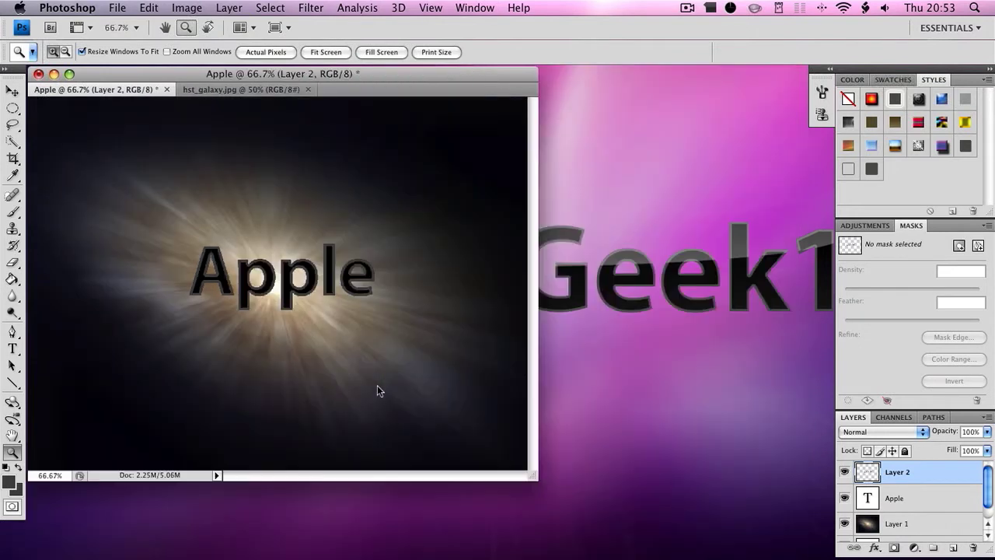
super+click(869, 499)
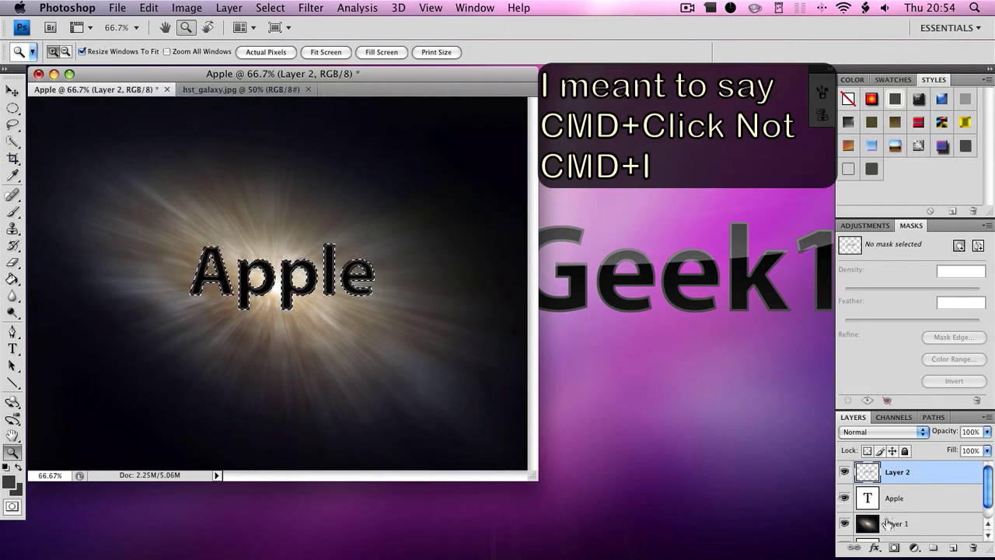
click(952, 547)
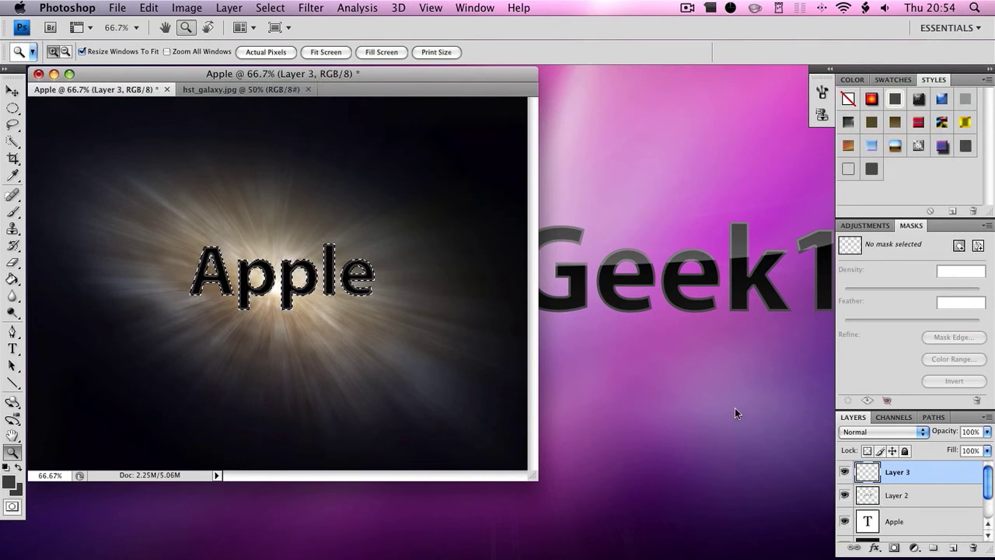
- Draw an elliptical selection over the top of the text and fill it with white ffffff
click(12, 112)
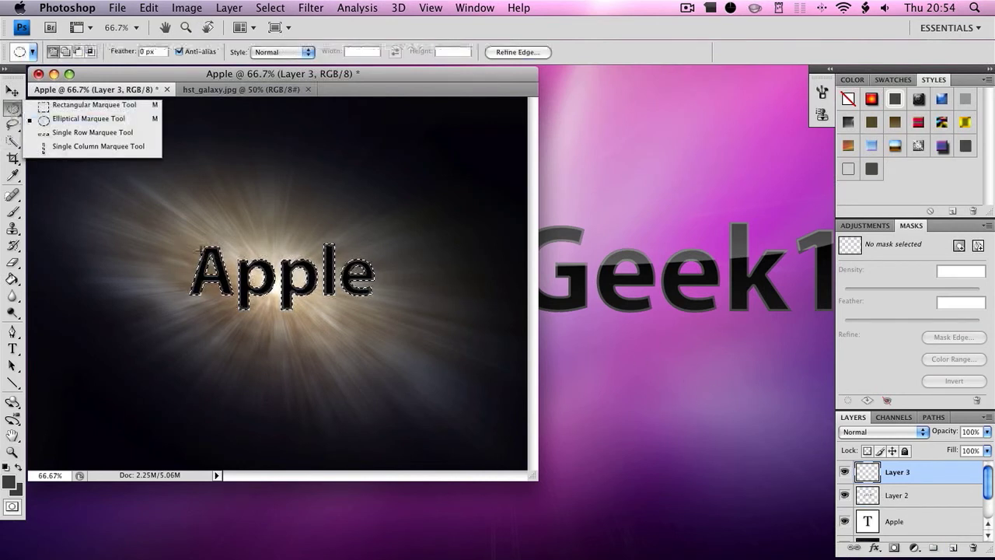
click(88, 118)
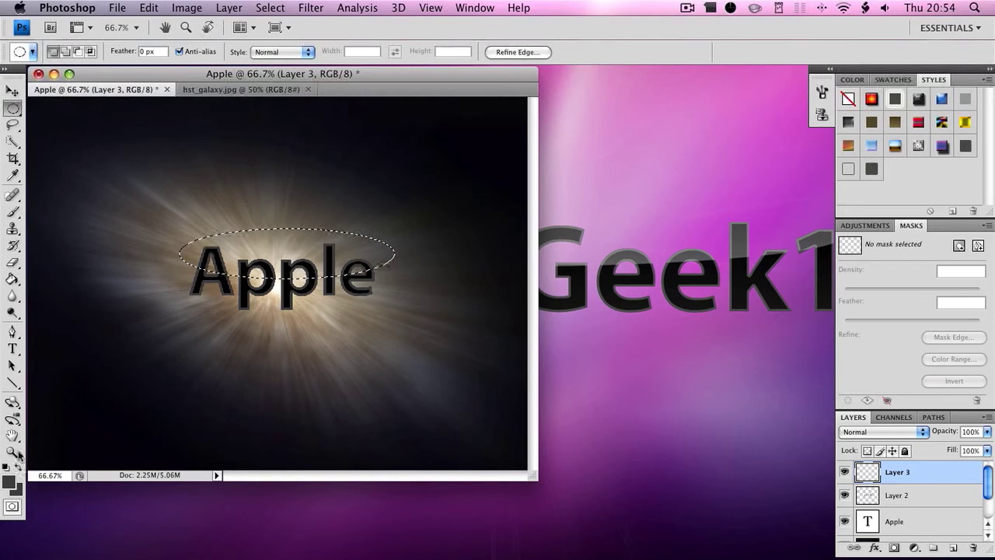
click(14, 278)
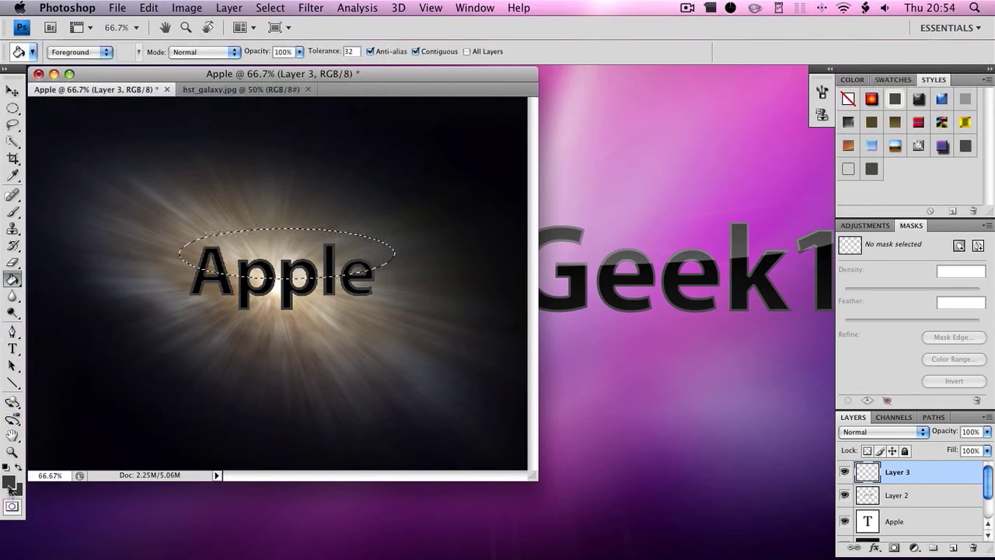
click(10, 482)
double_click(766, 397)
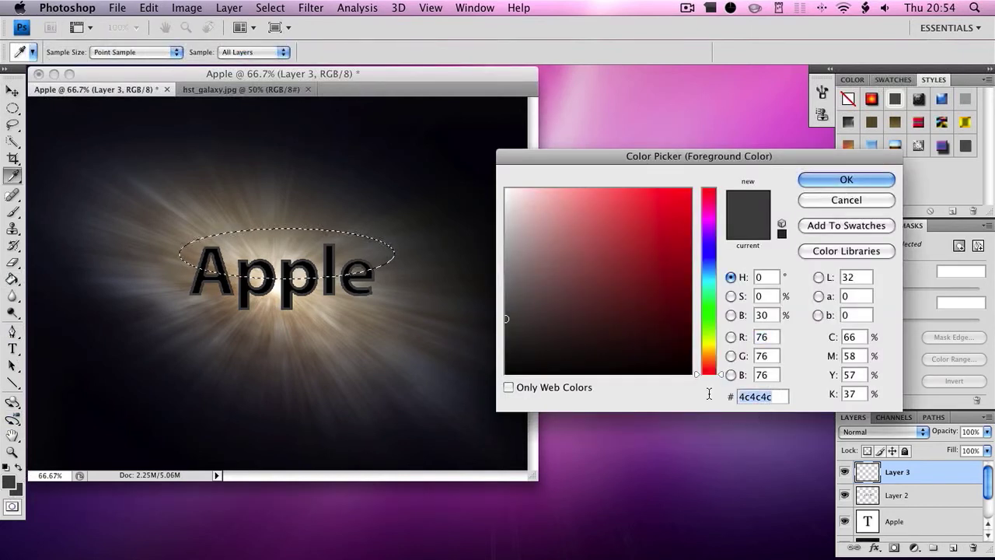
text(ffffff)
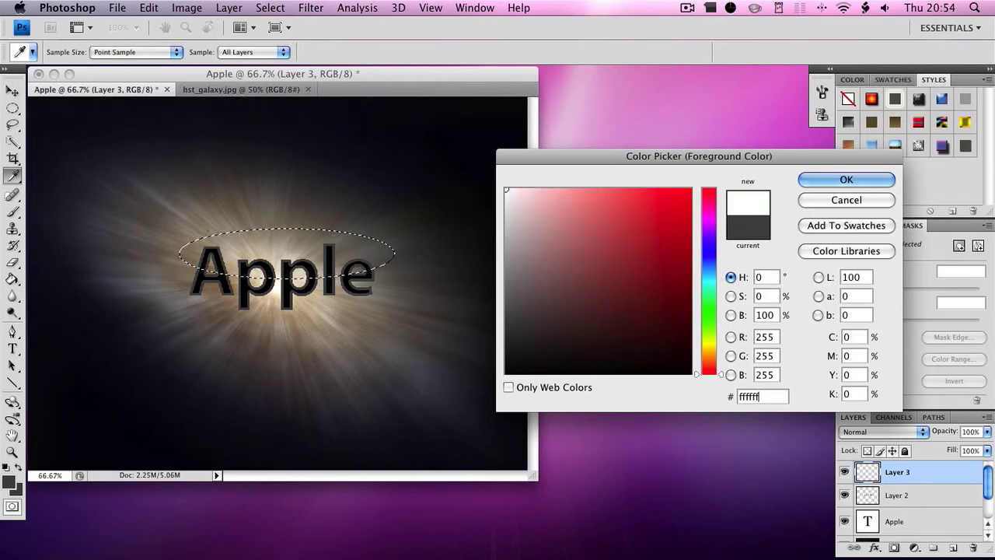
key(Return)
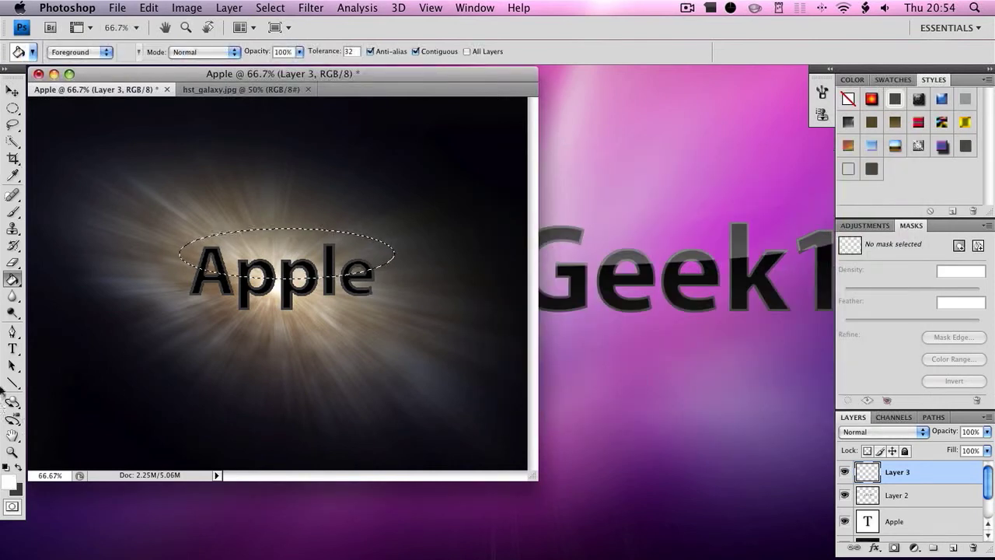
click(242, 253)
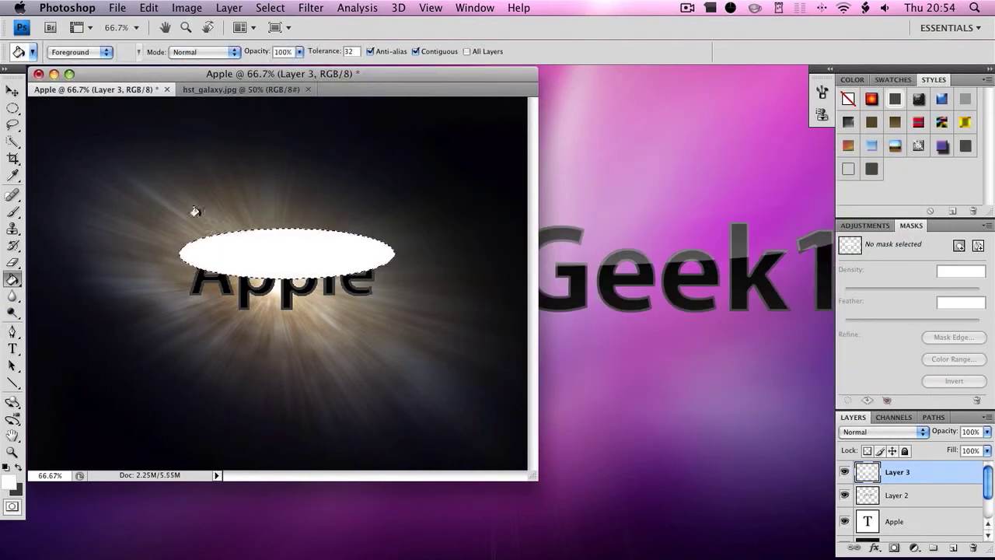
click(13, 91)
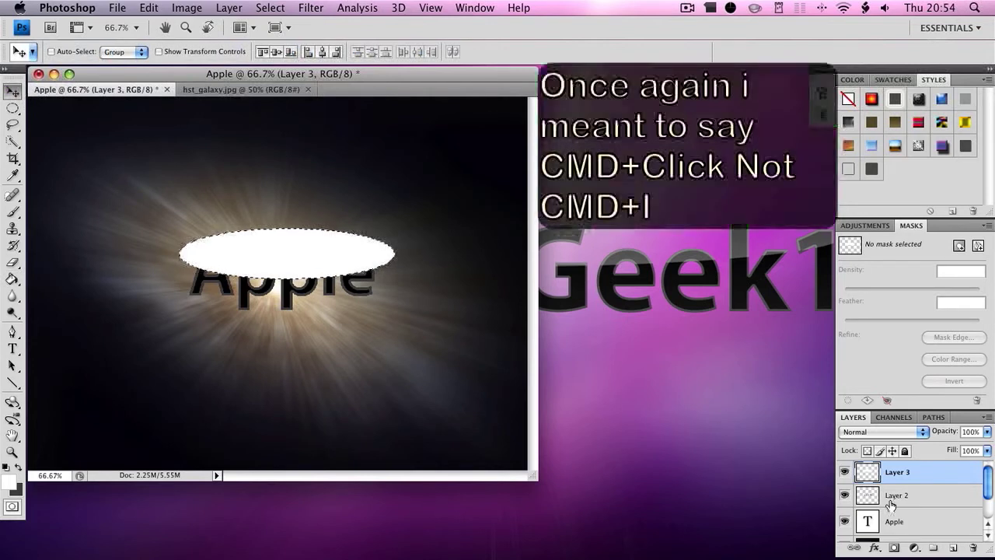
- Load the Apple letters, invert the selection, delete the white outside them, and deselect
super+click(868, 527)
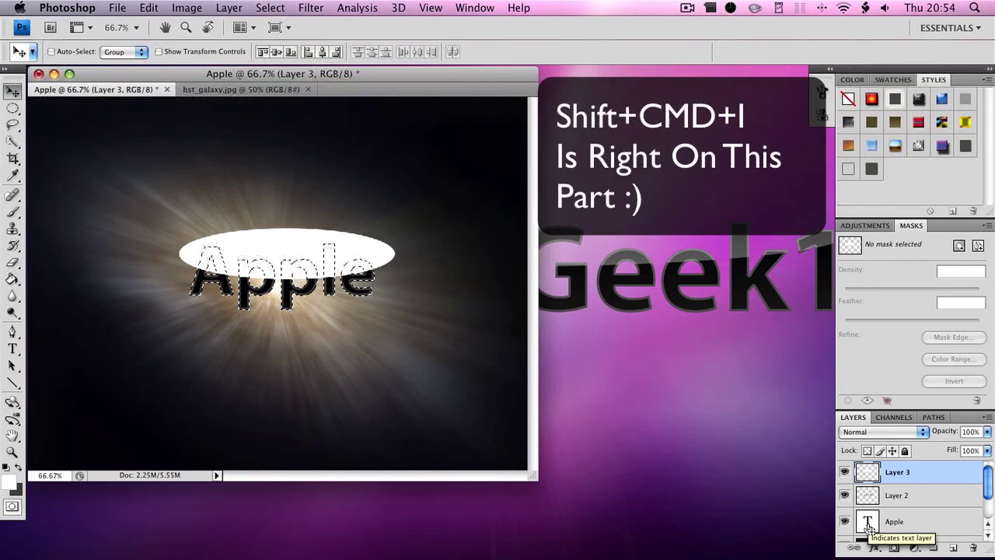
key(shift+super+i)
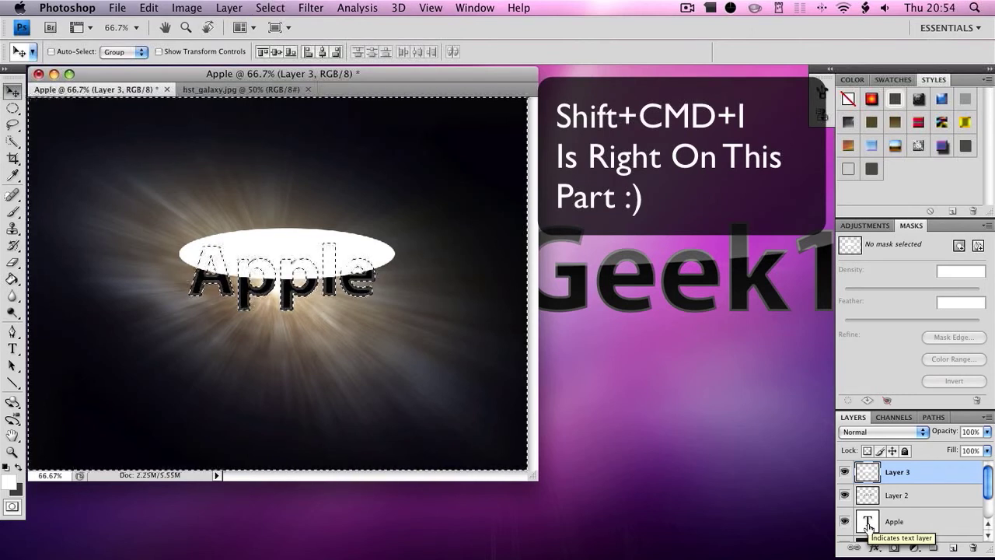
key(Delete)
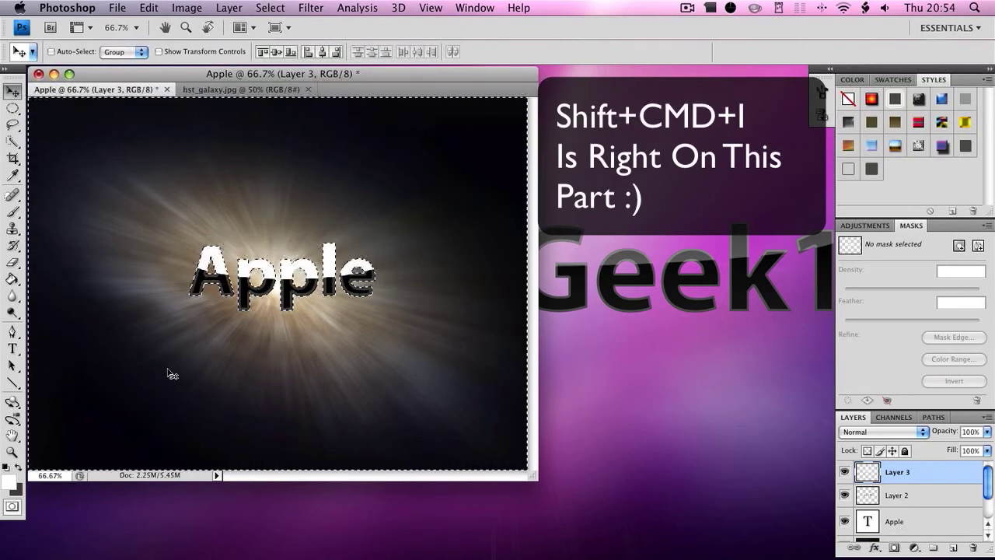
key(super+d)
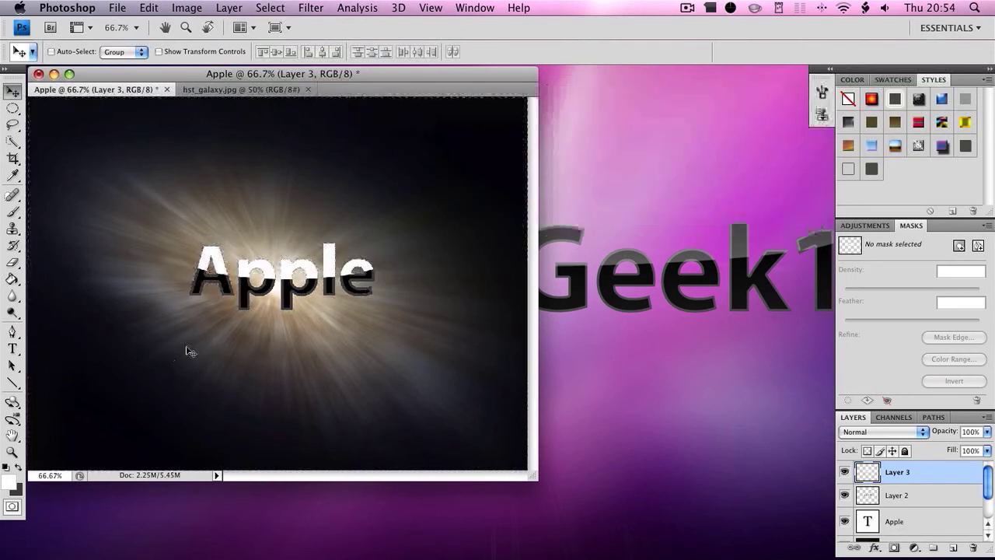
- Add a layer mask to Layer 3 and draw a vertical gradient on it with the Gradient tool
click(895, 547)
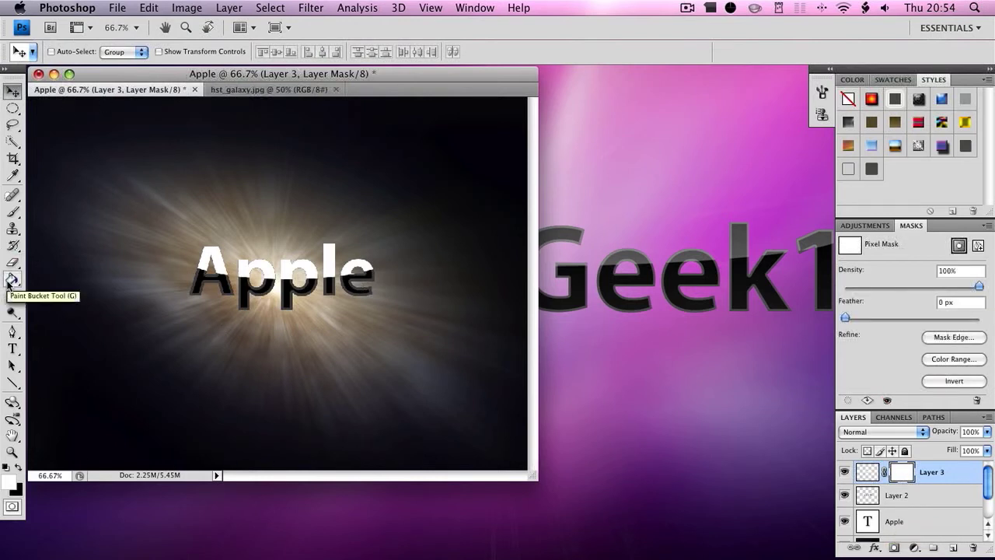
drag(10, 282, 62, 283)
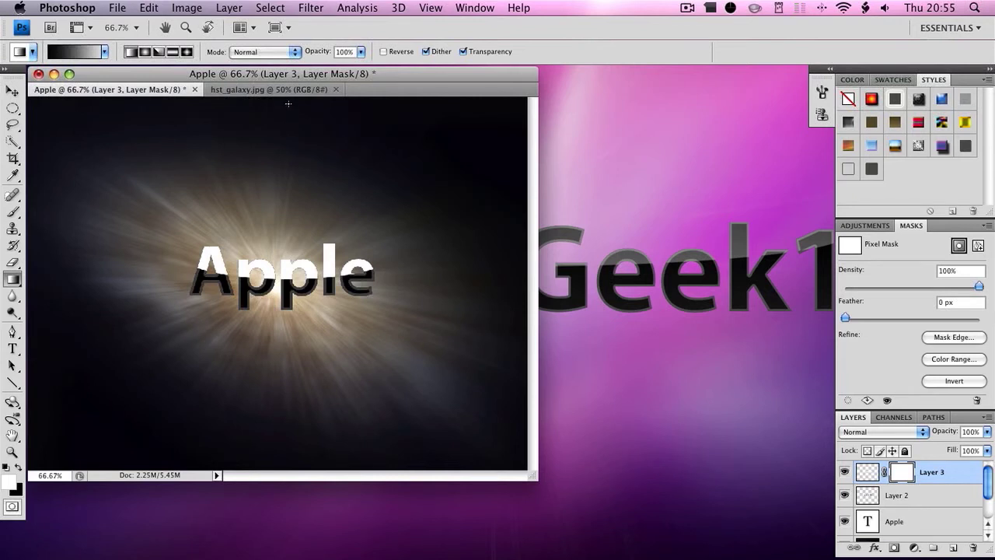
drag(283, 97, 257, 420)
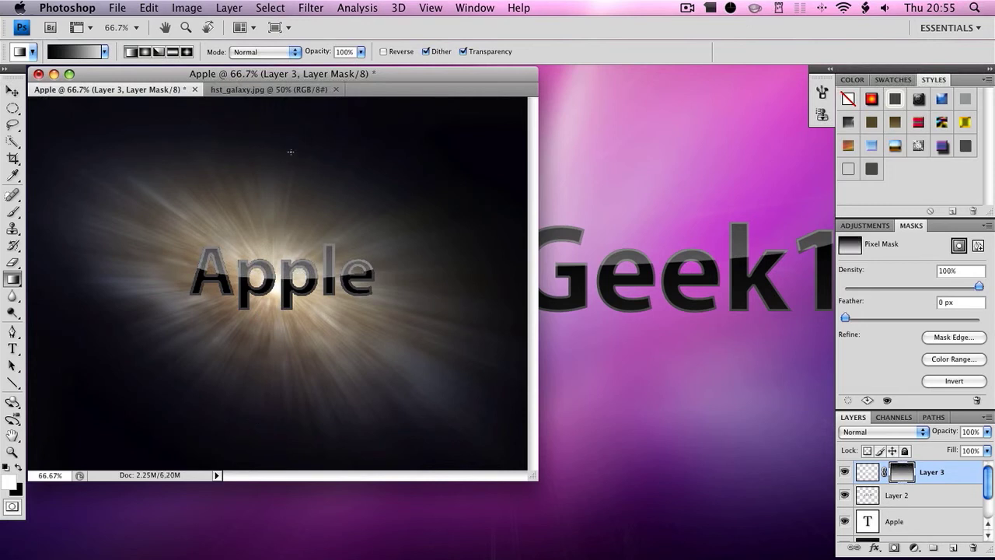
- Undo the gradient and redraw it top-to-bottom on Layer 3's mask, enlarging the document window
key(super+z)
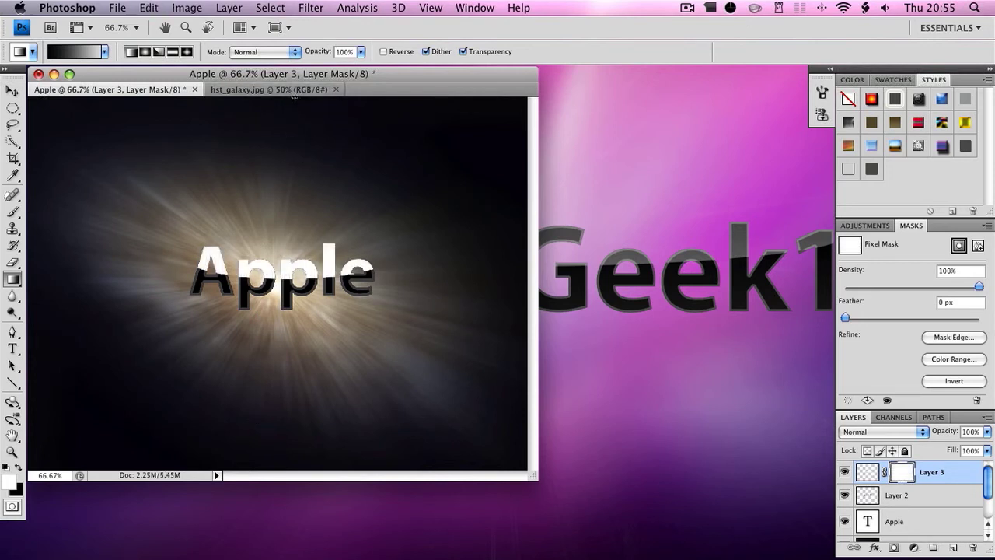
drag(295, 96, 267, 532)
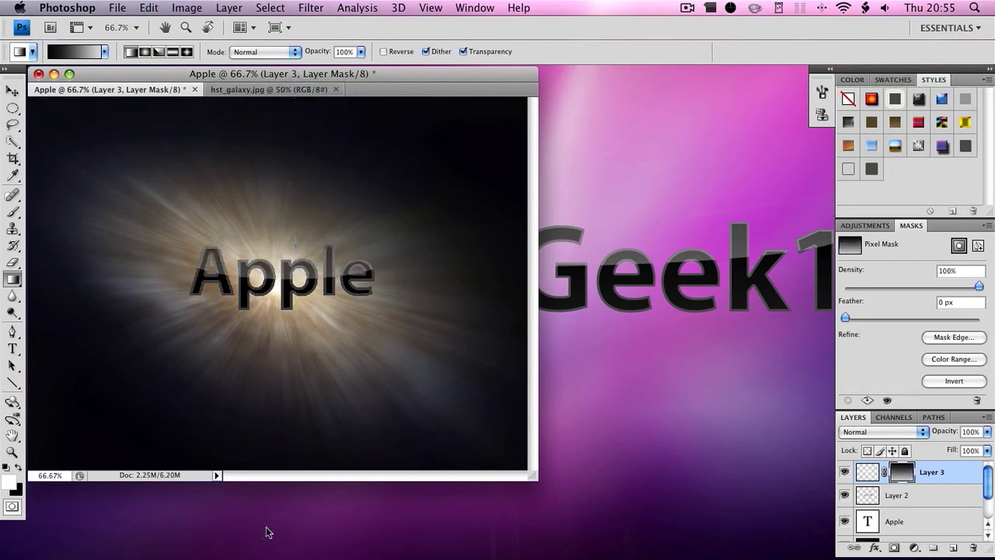
drag(288, 99, 273, 535)
drag(308, 100, 306, 509)
drag(518, 469, 647, 521)
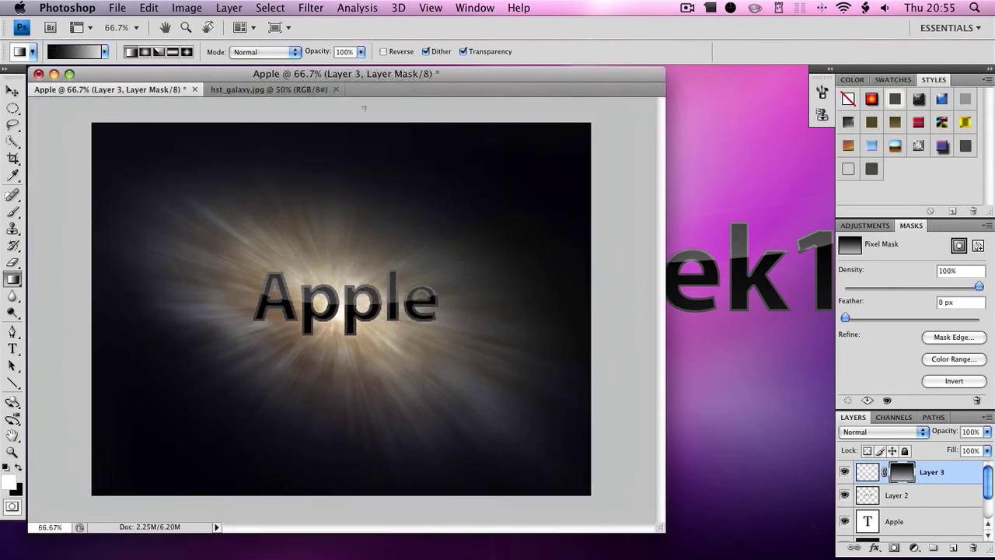
drag(362, 114, 324, 557)
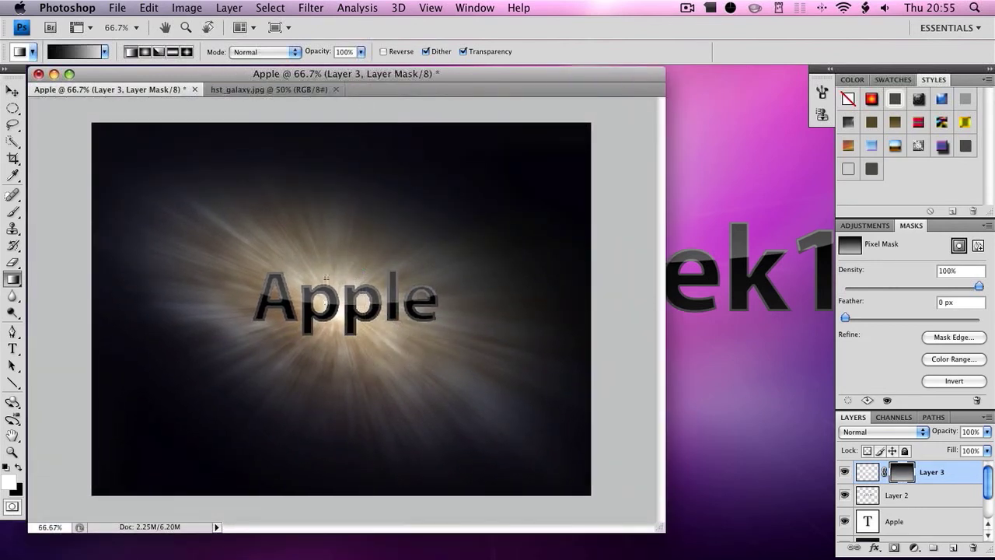
drag(346, 101, 345, 535)
- Save a PNG copy of the artwork to the Desktop and check it on the desktop space
key(super+s)
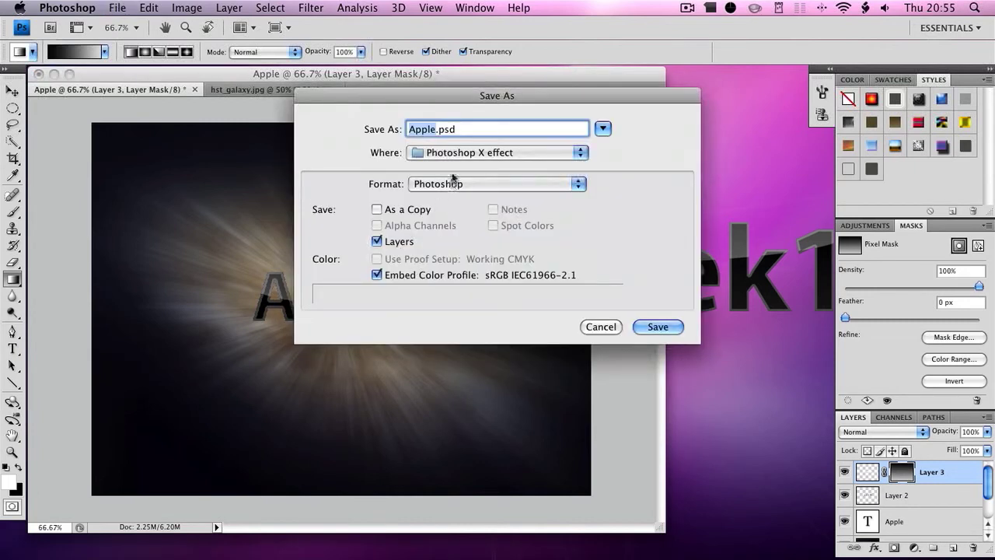
click(466, 184)
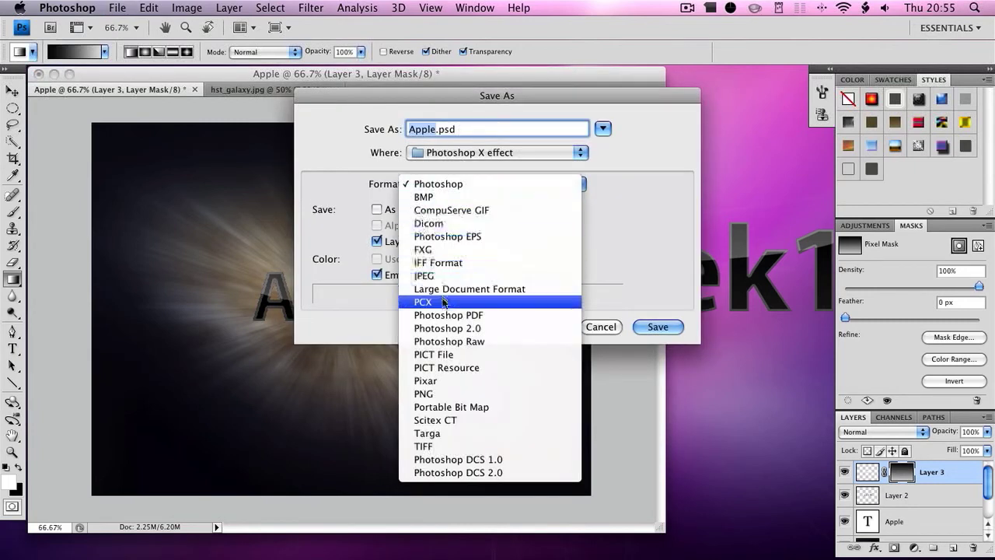
click(440, 393)
click(507, 151)
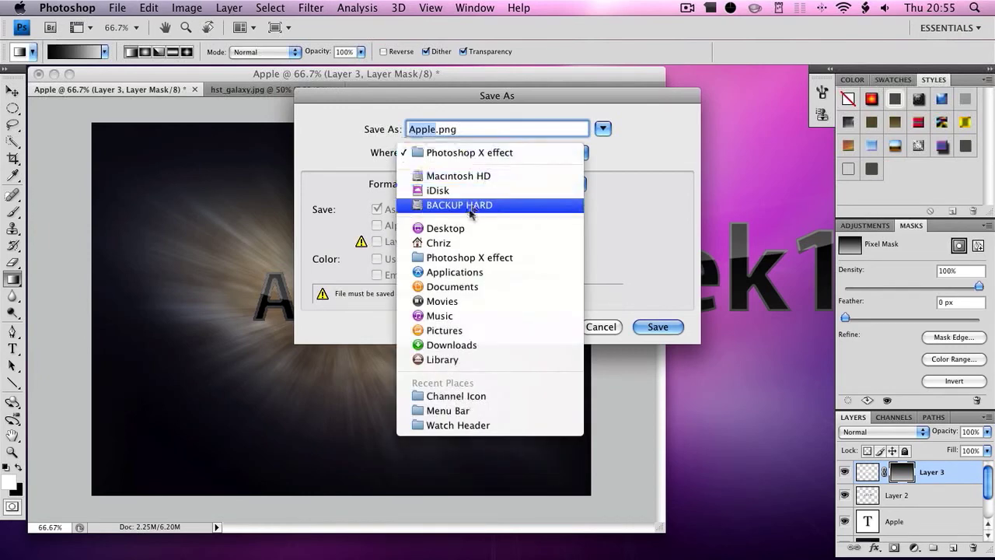
click(465, 227)
click(658, 326)
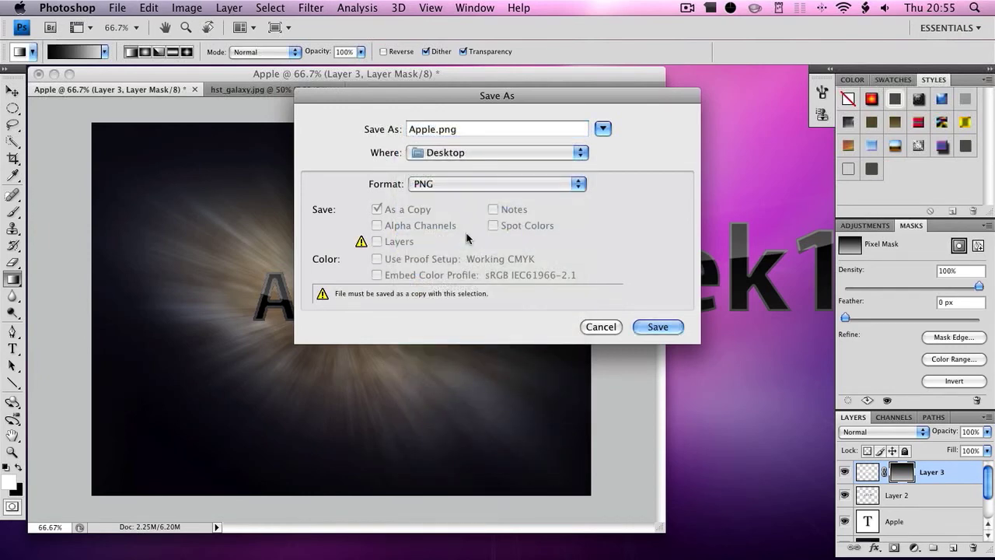
click(548, 188)
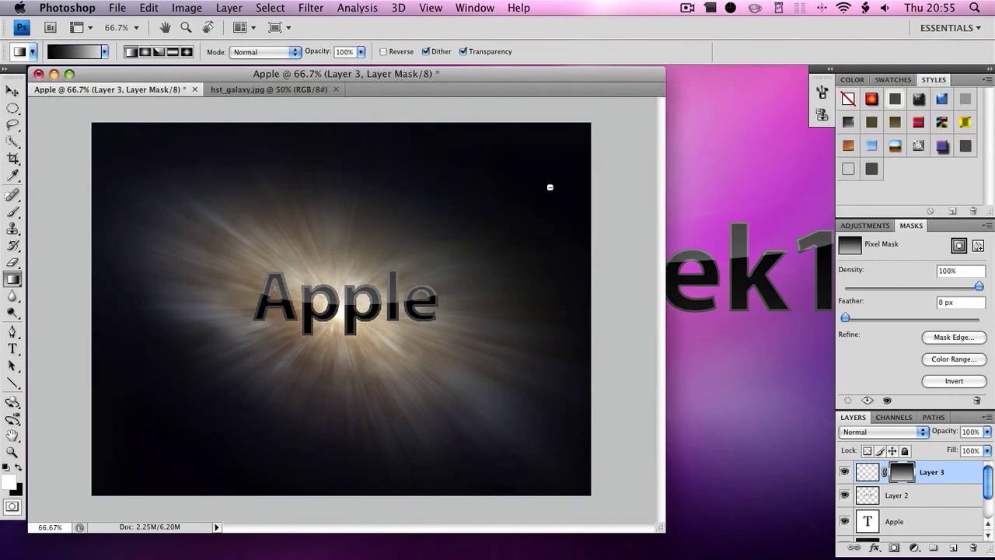
key(ctrl+Down)
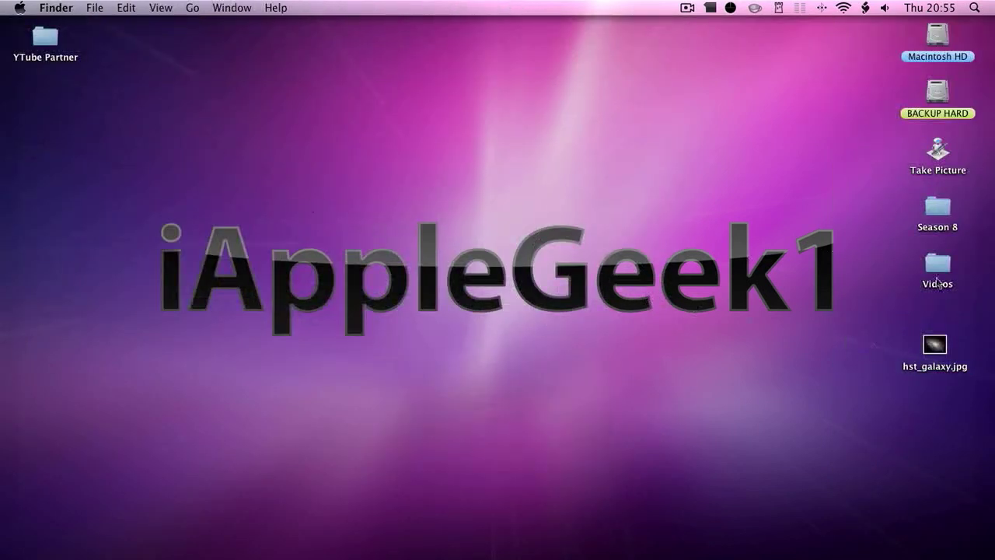
key(ctrl+Up)
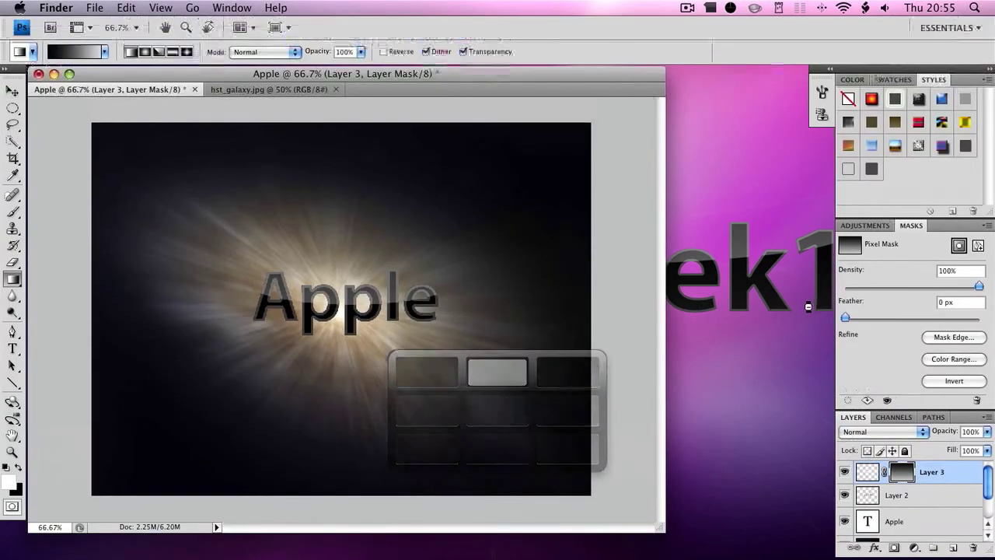
key(ctrl+Down)
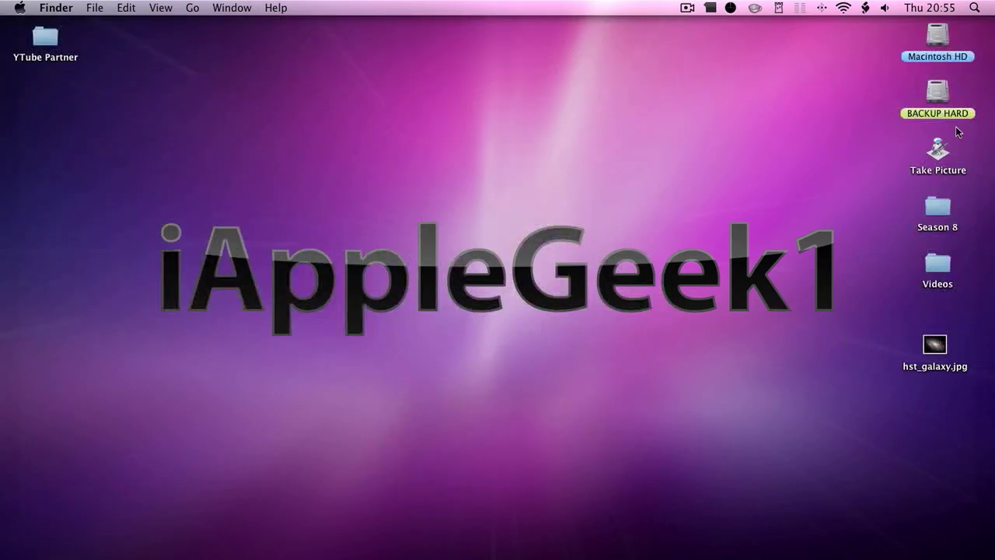
key(ctrl+Up)
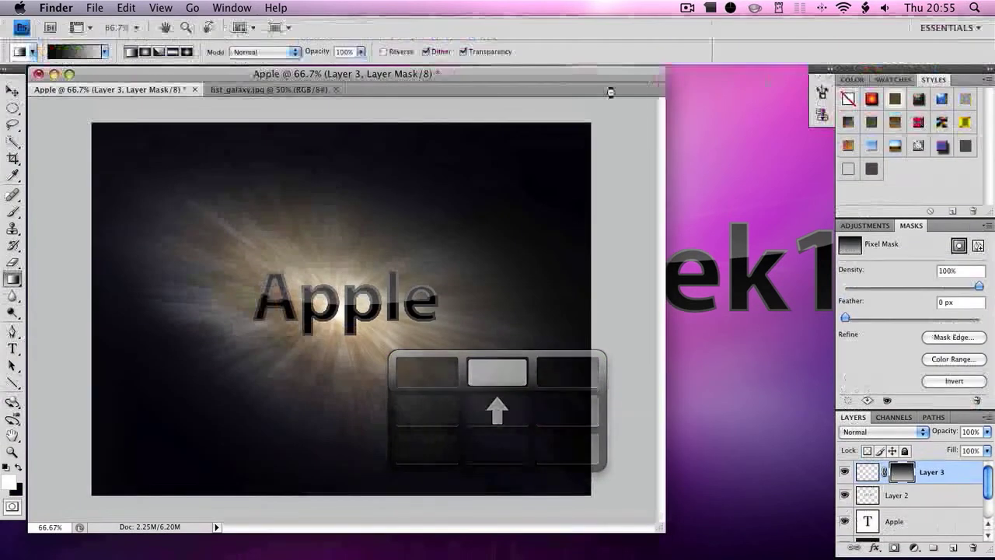
- Save Apple.png to the Desktop again as PNG, replacing the existing file
key(super+shift+s)
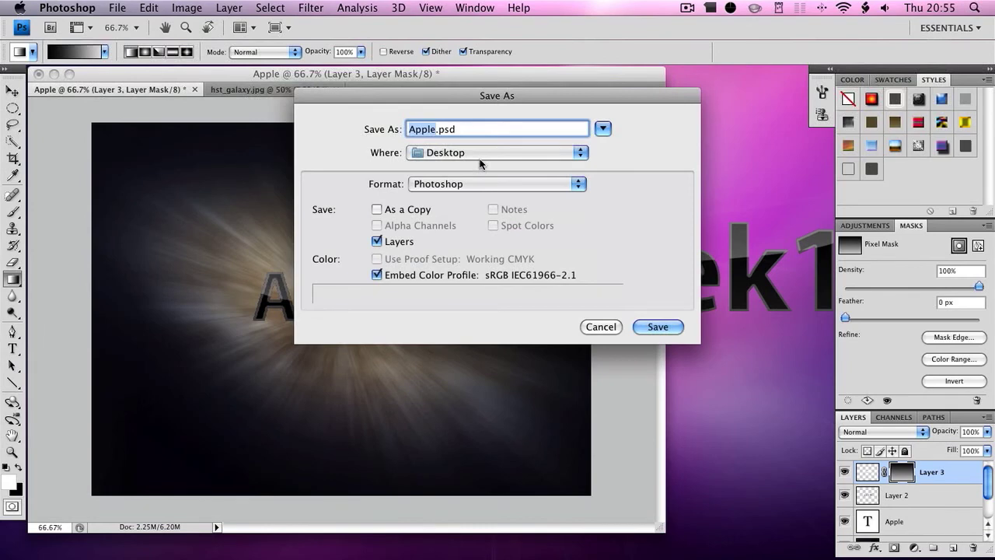
click(465, 185)
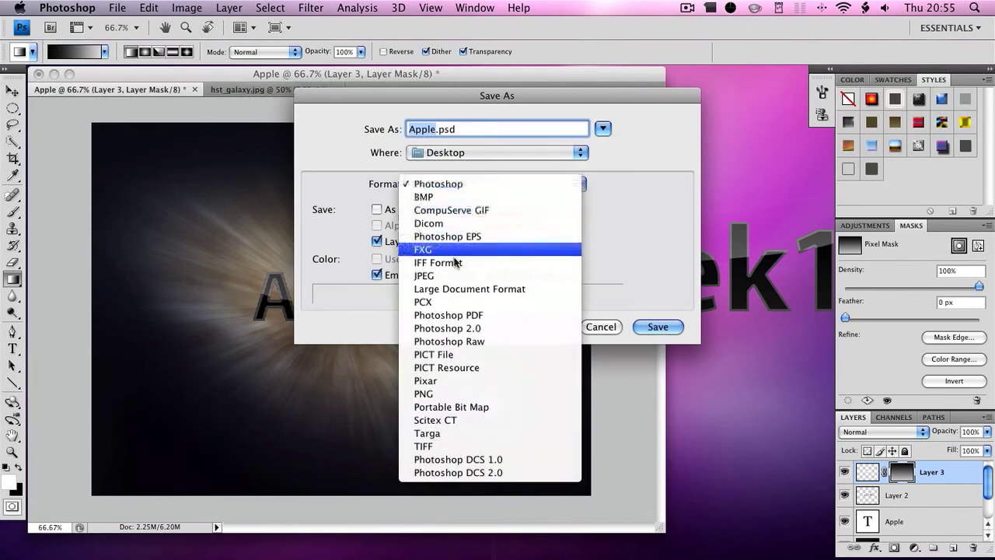
click(457, 393)
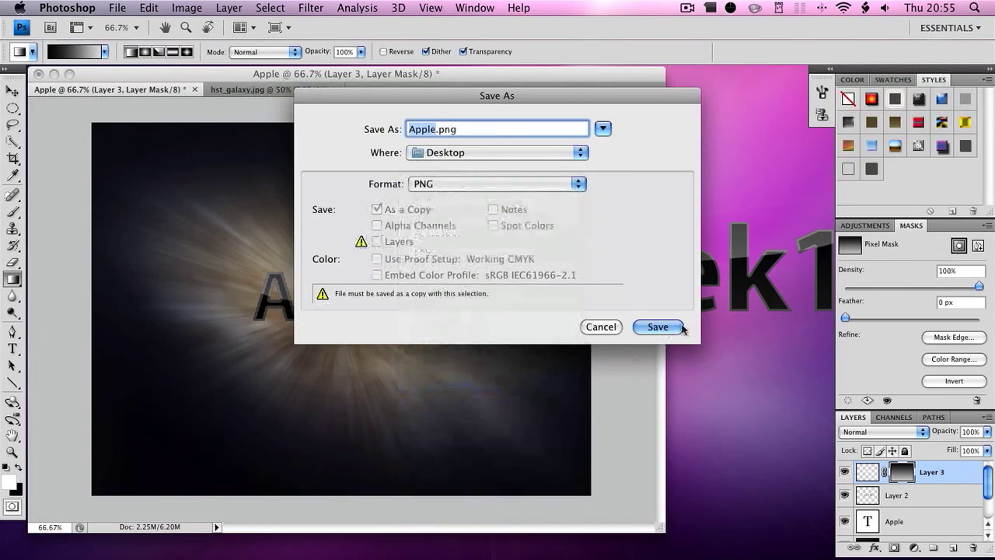
click(665, 326)
click(601, 193)
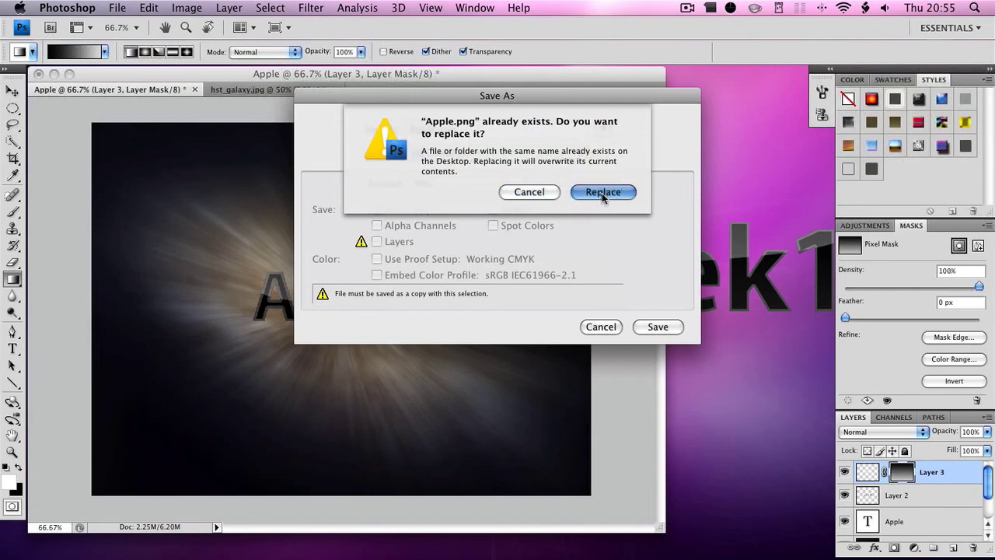
click(541, 200)
click(748, 331)
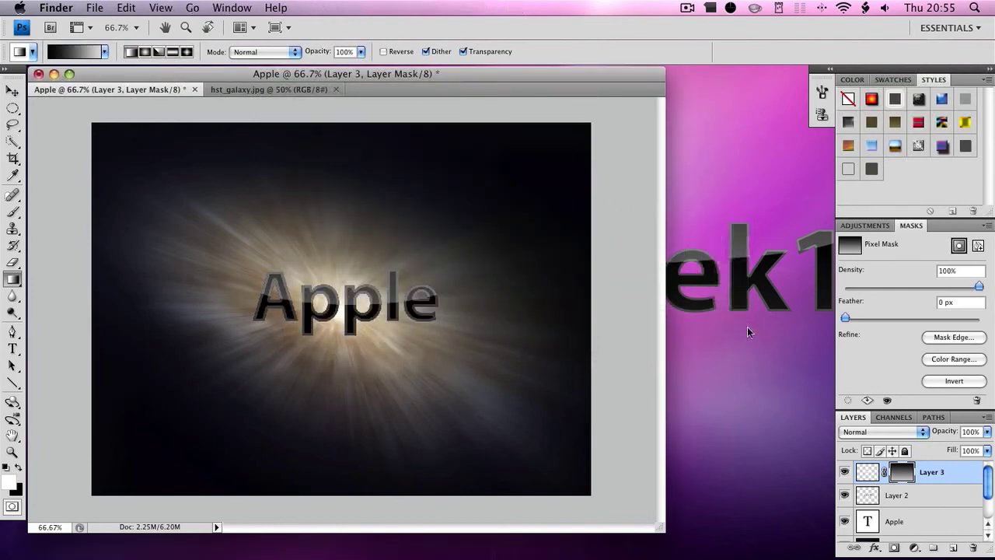
key(ctrl+Down)
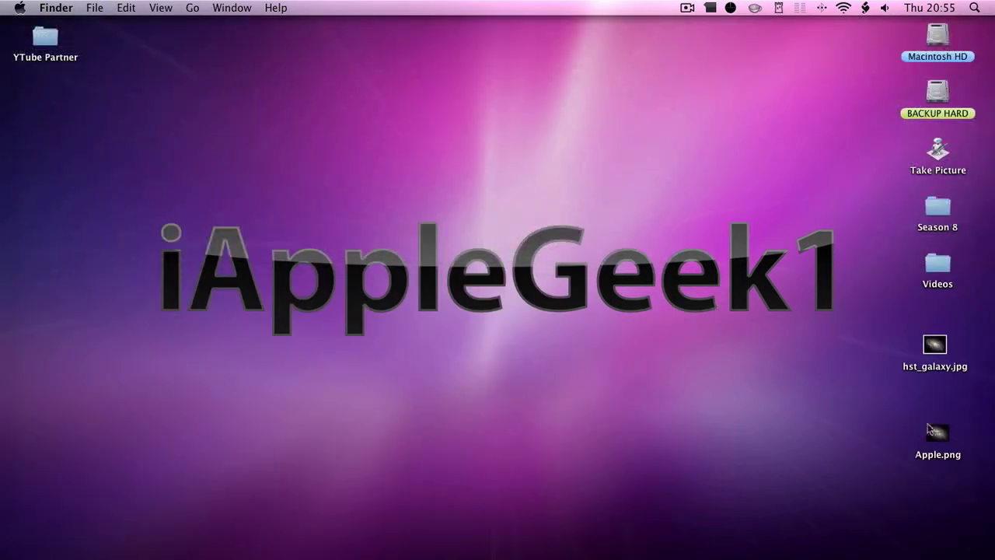
- Quick Look Apple.png on the desktop, then launch System Preferences from the Apple menu
click(938, 434)
key(space)
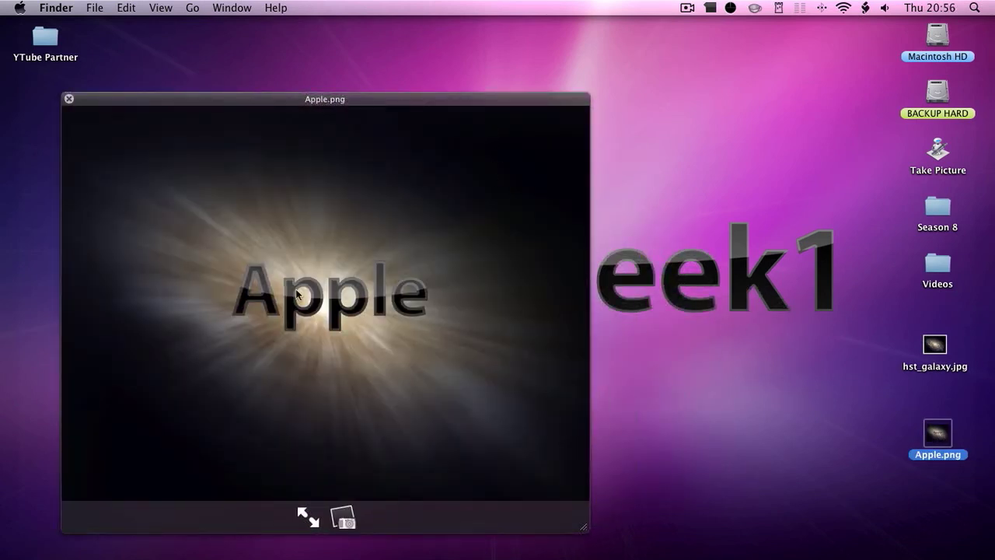
key(space)
click(412, 232)
click(16, 7)
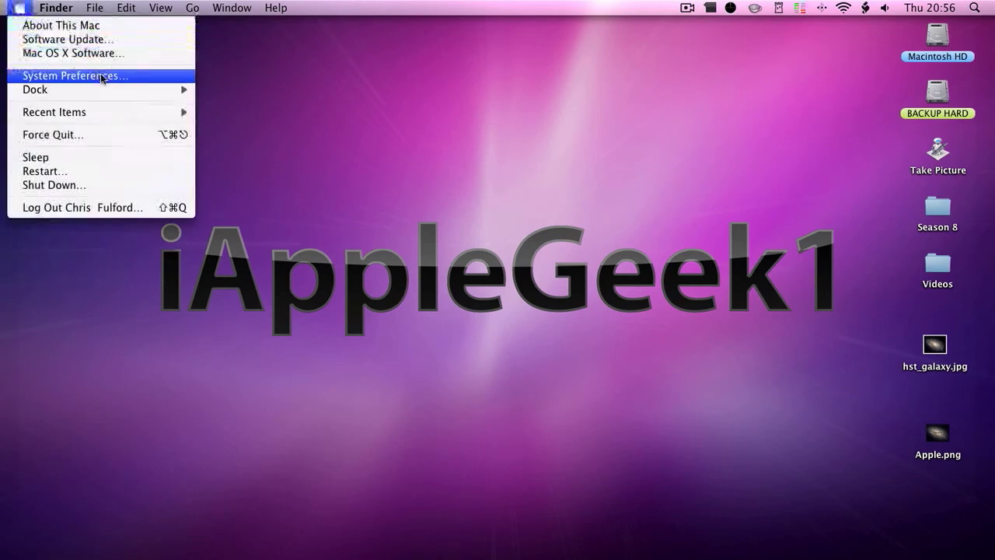
click(102, 73)
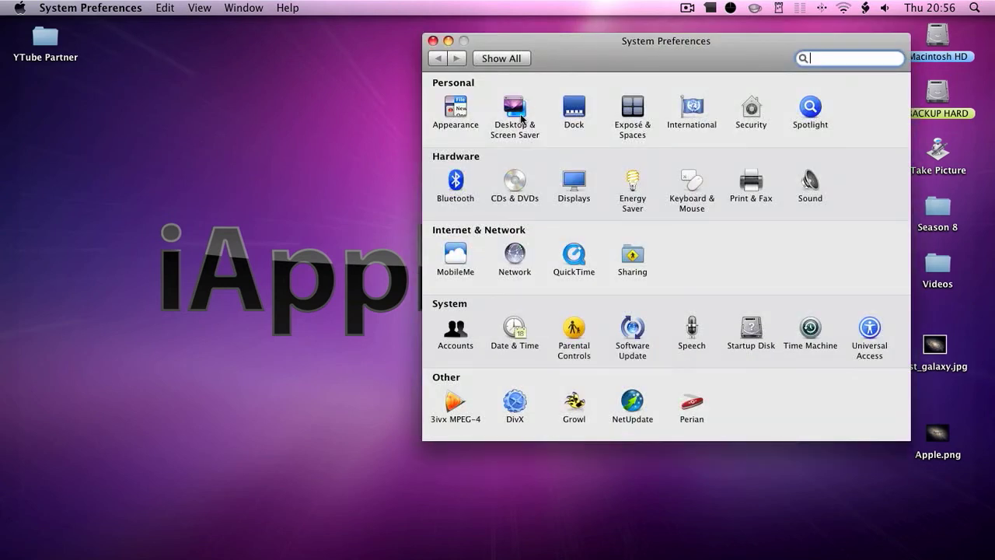
- In Desktop & Screen Saver, choose the Apple image from the Desktop folder with Fit to Screen scaling
click(532, 113)
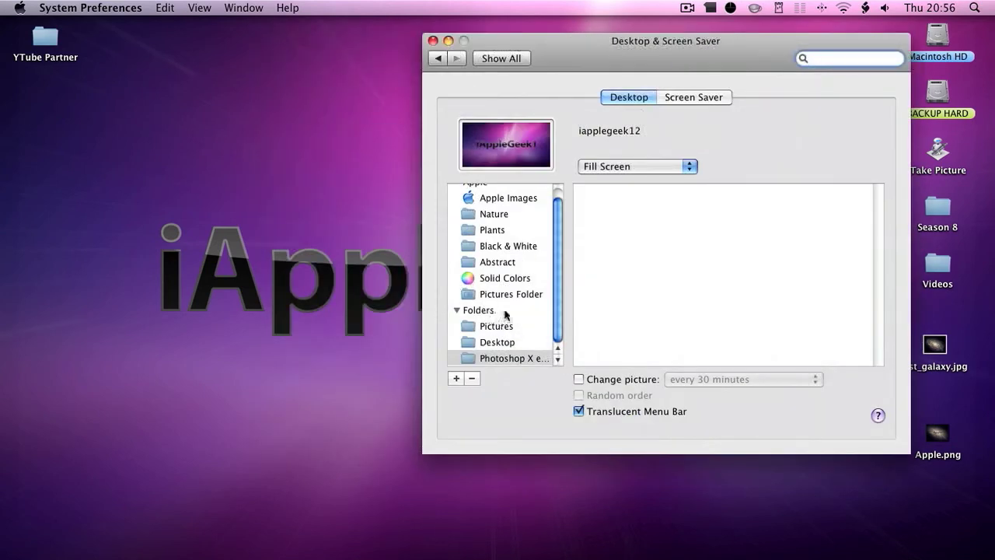
click(509, 343)
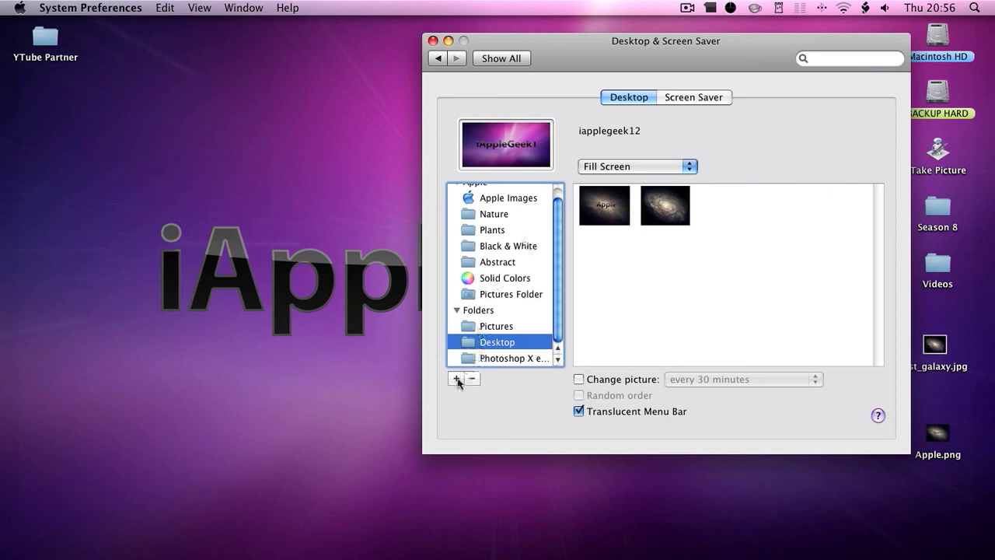
click(610, 196)
key(ctrl+Right)
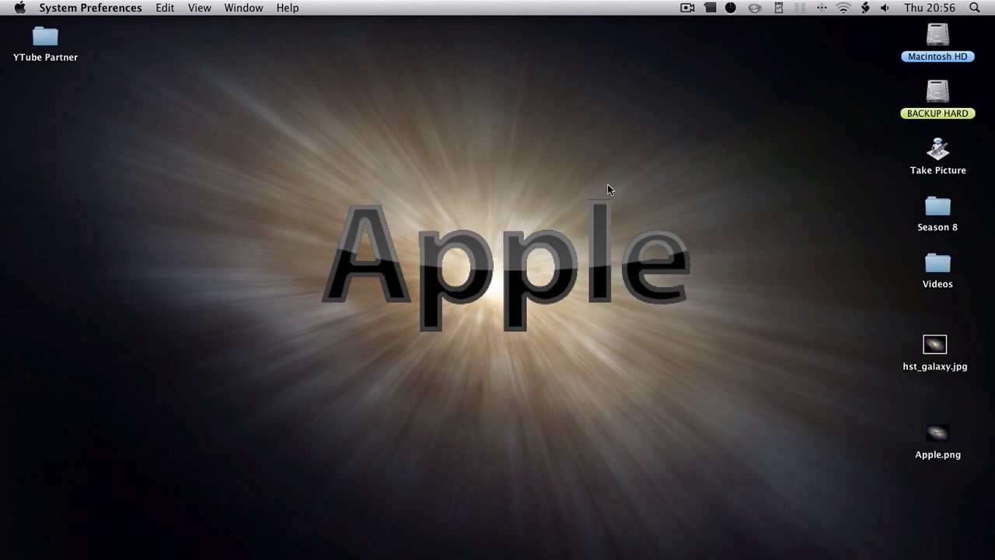
key(ctrl+Left)
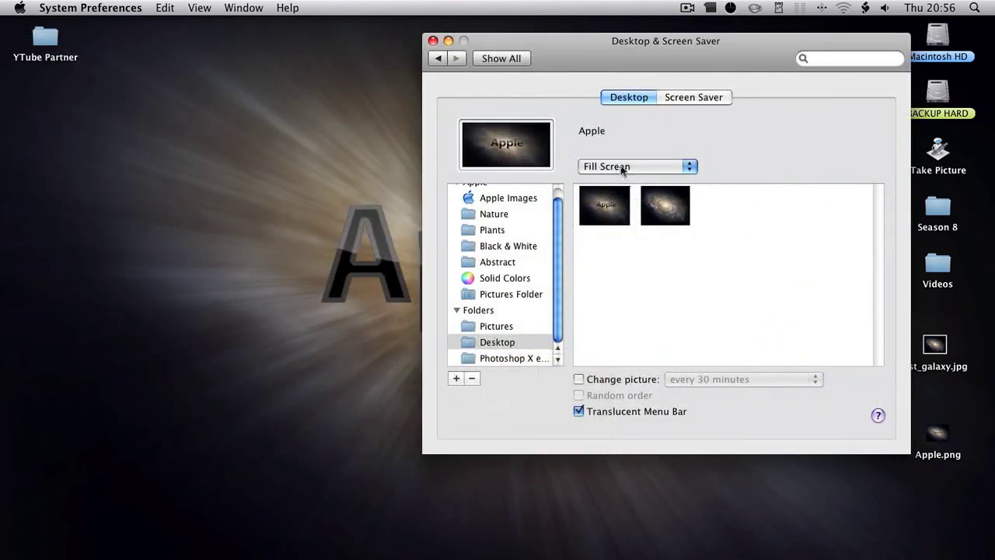
click(622, 167)
click(631, 153)
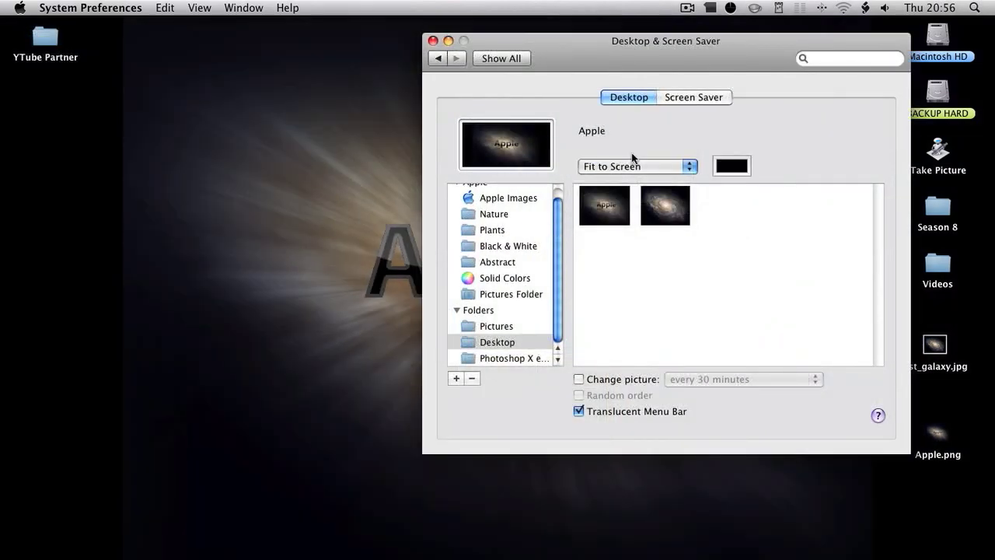
key(ctrl+Right)
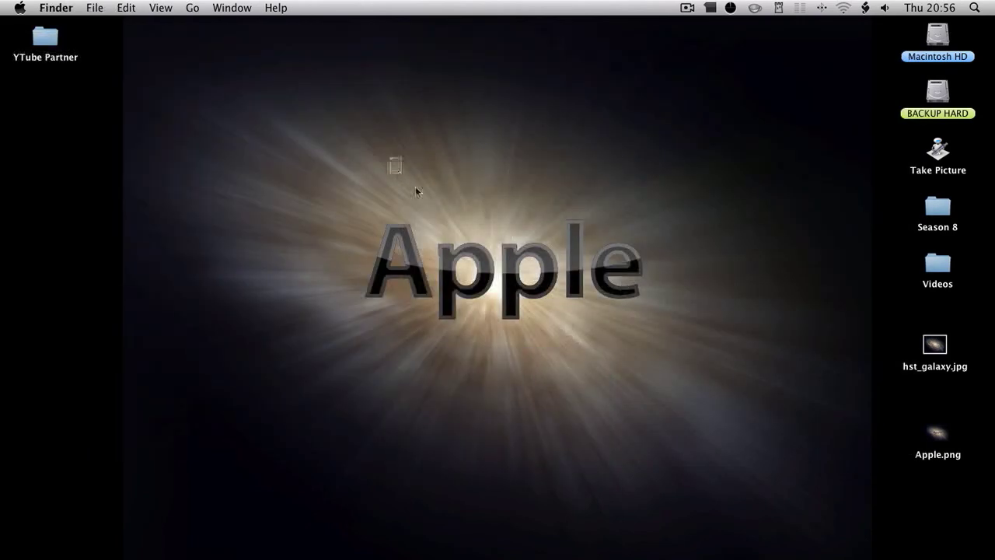
drag(429, 199, 589, 315)
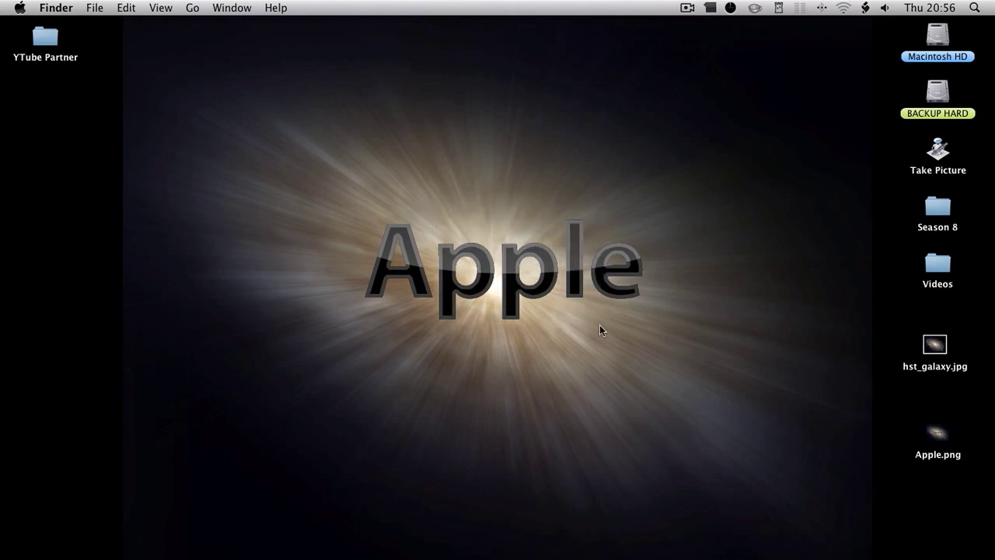